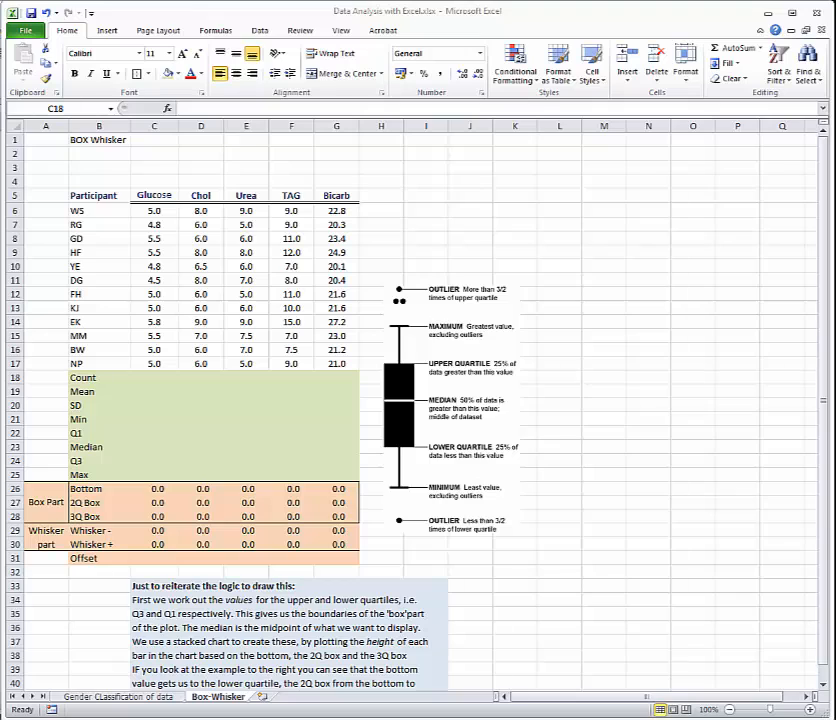
- Calculate the Glucose count in C18 with the COUNT function over C6:C17
click(160, 195)
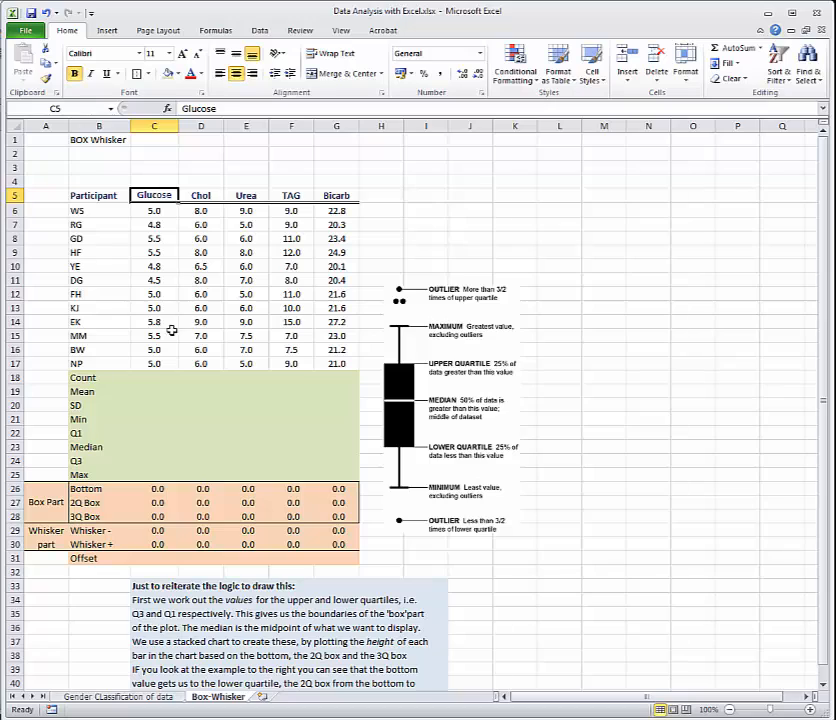
click(155, 379)
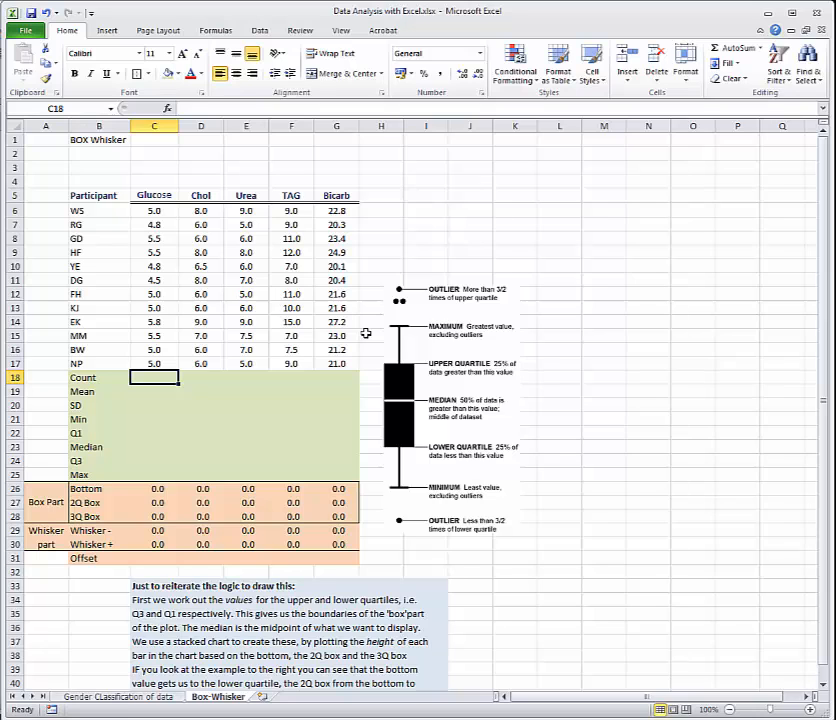
text(=count()
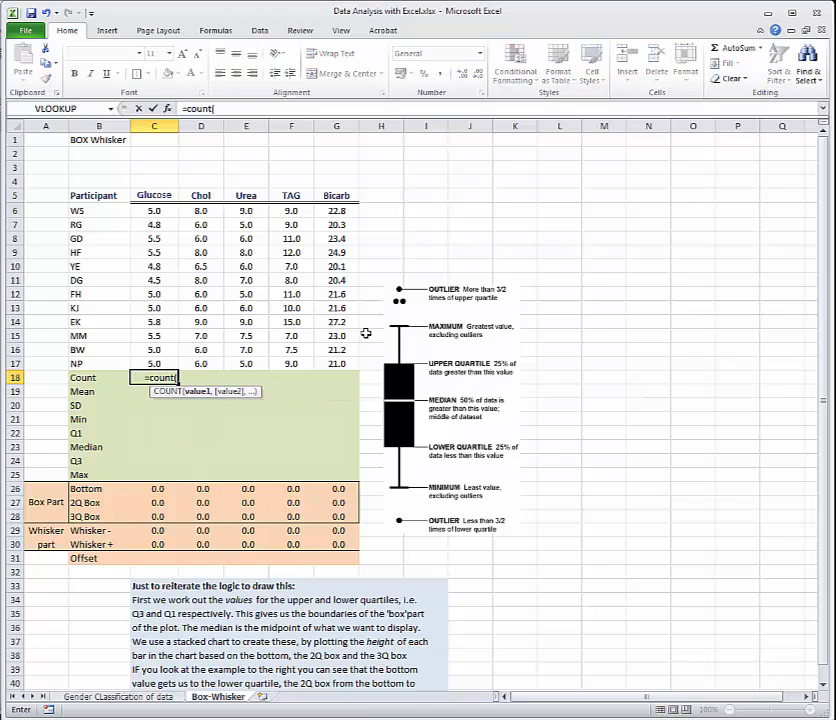
key(Up)
key(shift+Up)
key(shift+Up)
key(shift+Up)
key(shift+Up)
key(shift+Up)
key(shift+Up)
key(shift+Up)
key(shift+Up)
key(shift+Up)
key(shift+Up)
key(shift+Up)
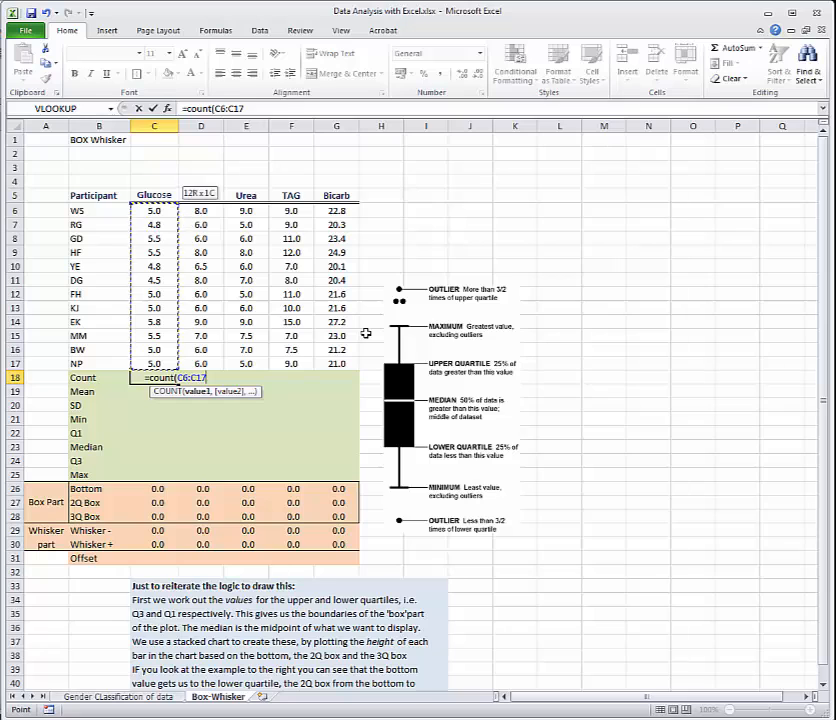
key(Return)
- Calculate the Glucose mean in C19 with the AVERAGE function over C6:C17
text(=aveage)
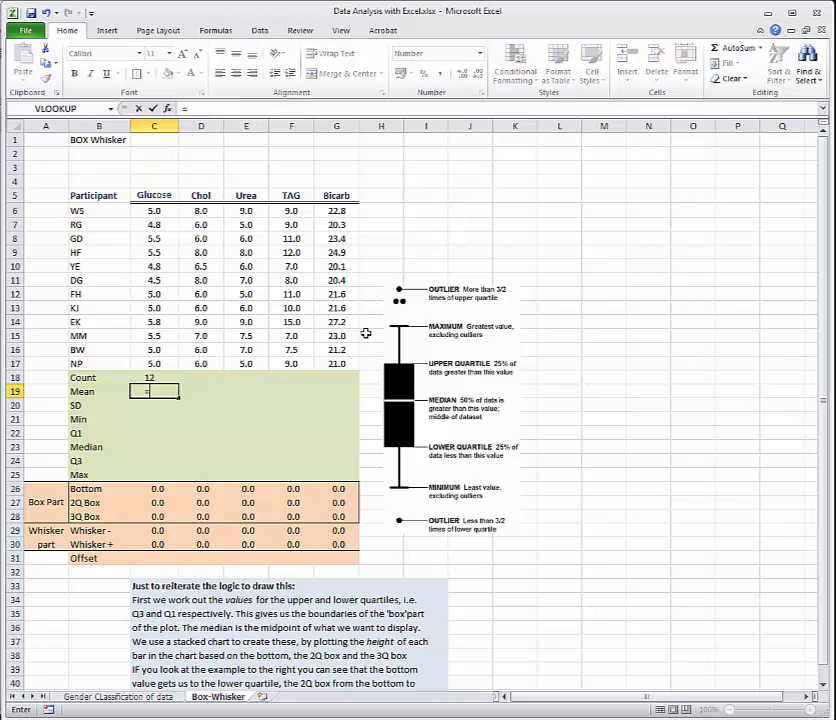
key(BackSpace)
key(BackSpace)
key(BackSpace)
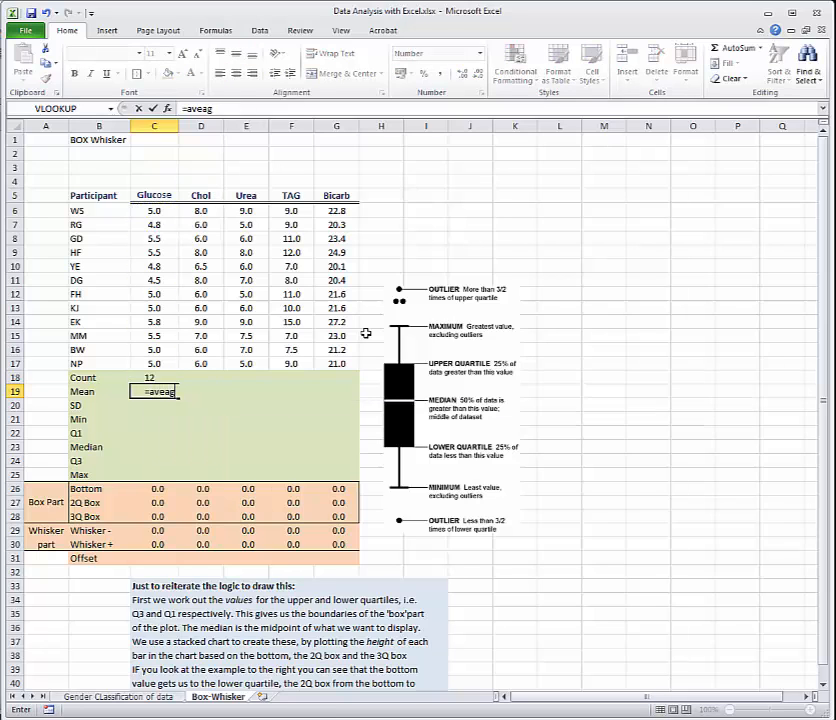
text(rage()
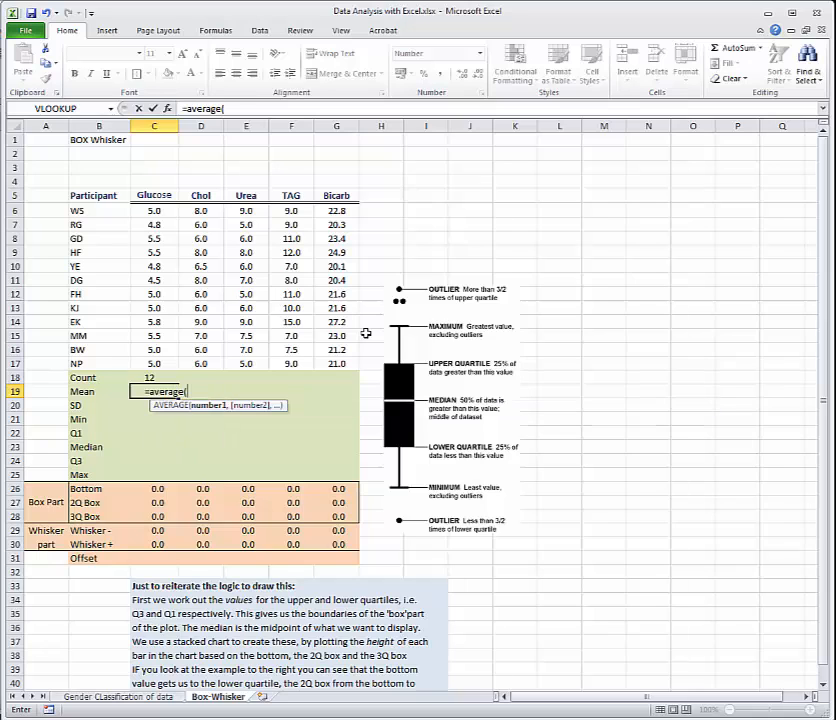
drag(154, 364, 154, 238)
key(shift+Up)
key(shift+Up)
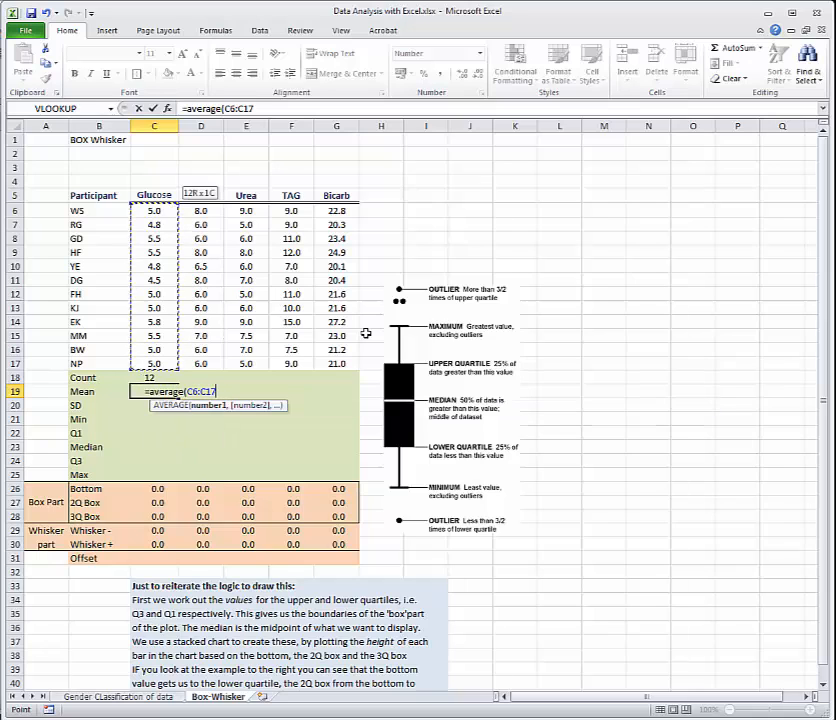
key(Return)
- Calculate the Glucose standard deviation in C20 with the STDEV function over C6:C17
text(=st)
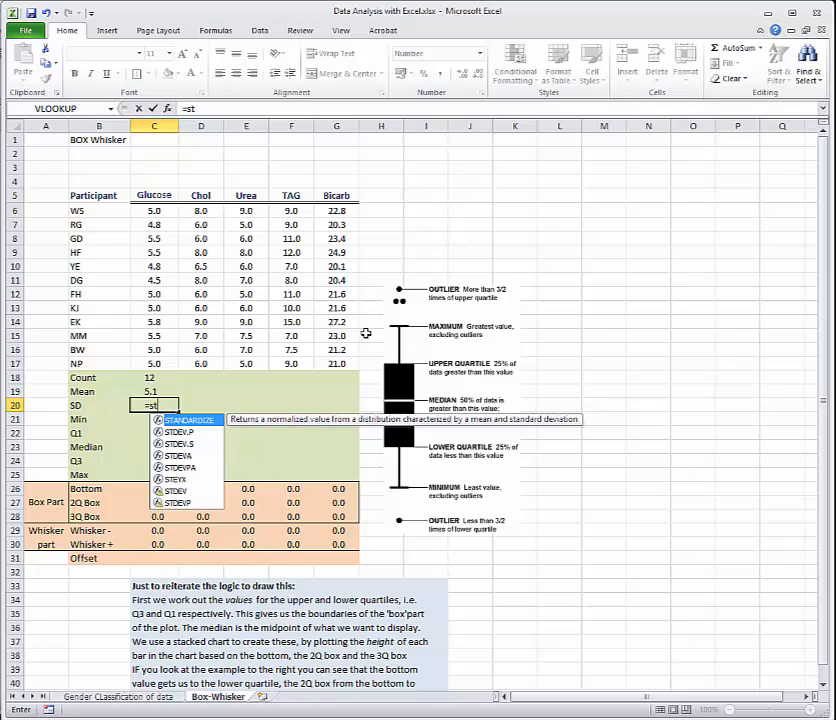
text(dev()
key(Up)
key(Up)
key(Up)
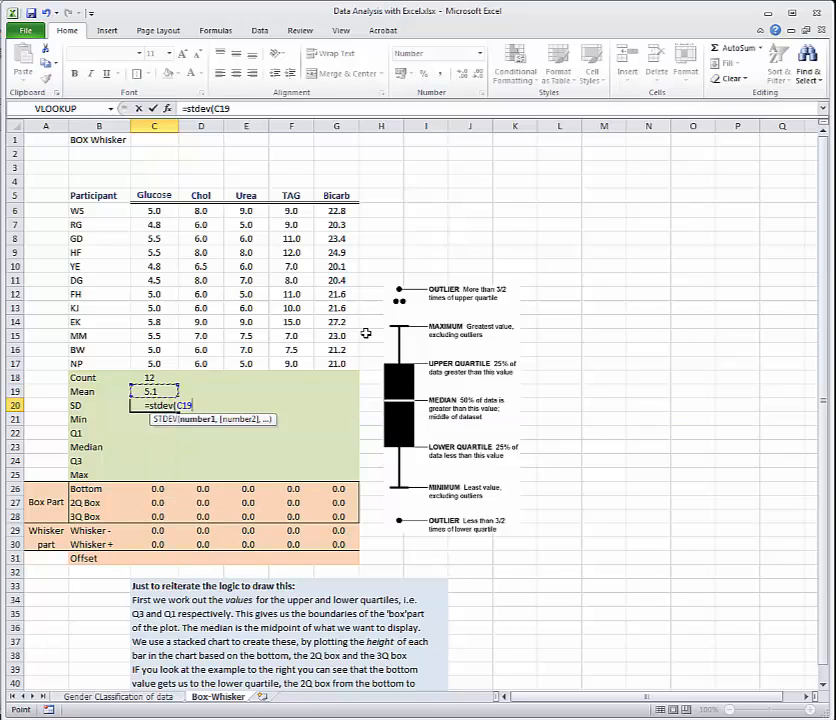
key(shift+Up)
key(shift+Up)
key(shift+Up)
key(shift+Up)
key(shift+Up)
key(shift+Up)
key(shift+Up)
key(shift+Up)
key(shift+Up)
key(shift+Up)
key(shift+Up)
key(Return)
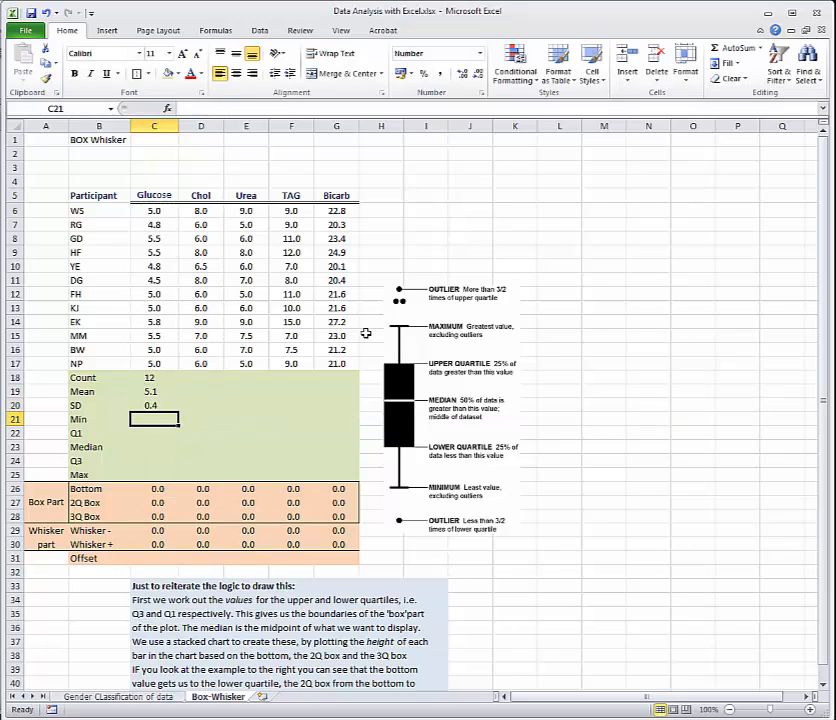
- Calculate the Glucose minimum in C21 with the MIN function over C6:C17
text(=)
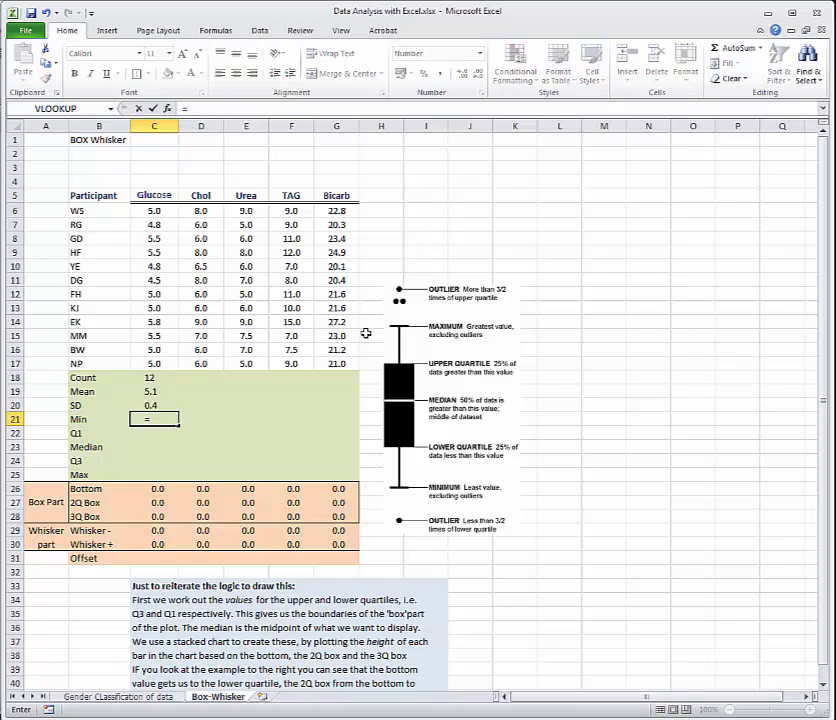
text(min()
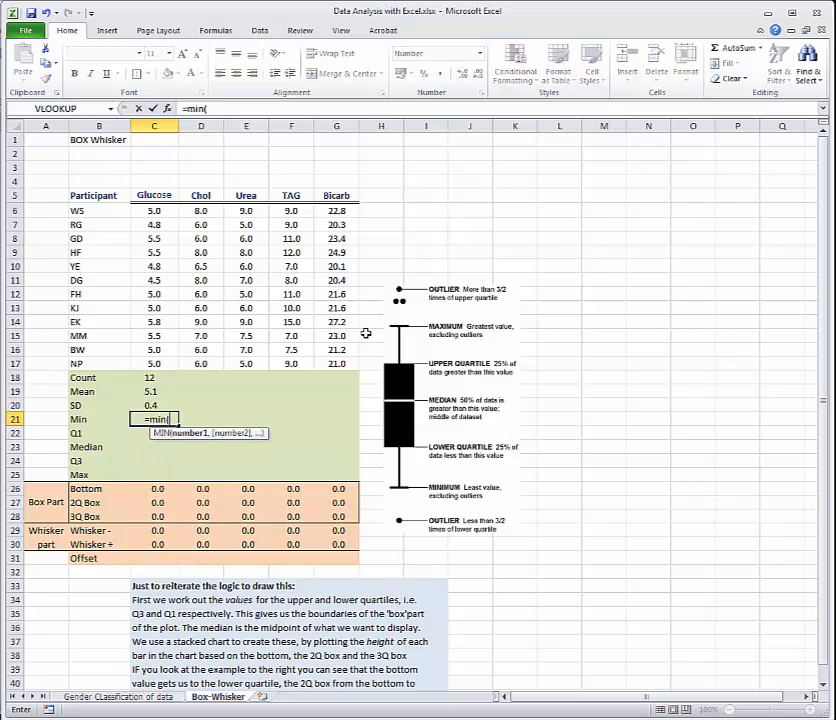
key(Up)
key(Up)
key(Up)
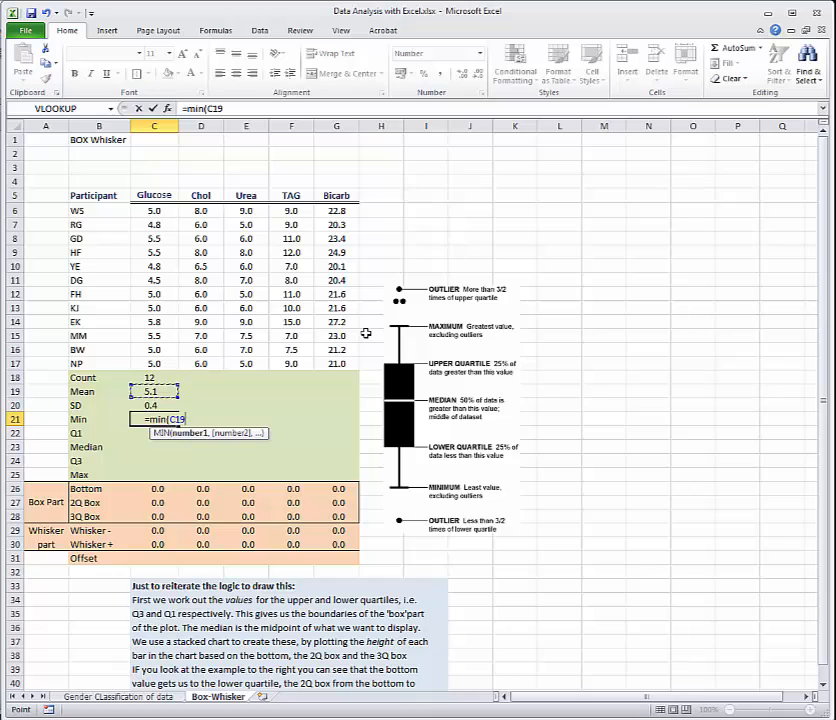
key(Up)
key(shift+Up)
key(shift+Up)
key(shift+Up)
key(shift+Up)
key(shift+Up)
key(shift+Up)
key(shift+Up)
key(shift+Up)
key(shift+Up)
key(shift+Up)
key(shift+Up)
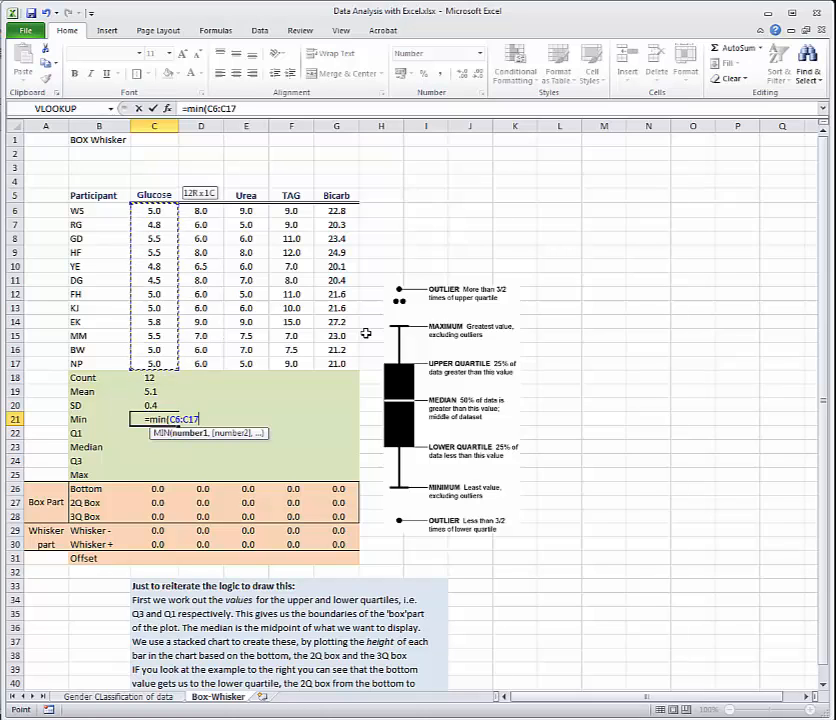
key(Return)
- Calculate the Glucose first quartile in C22 with the formula =quartile(C6:C17,1)
text(=quartl)
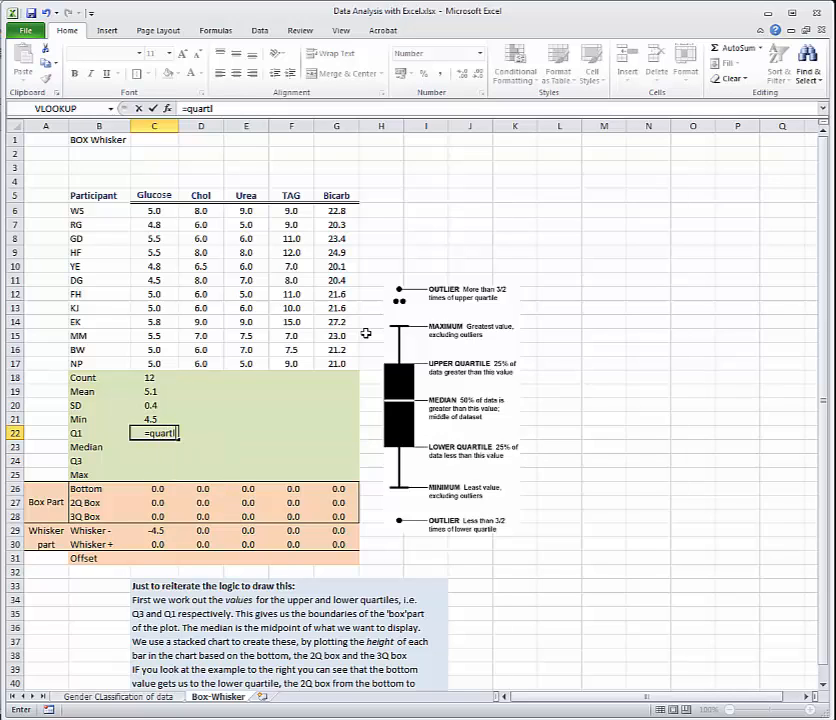
key(BackSpace)
text(ile)
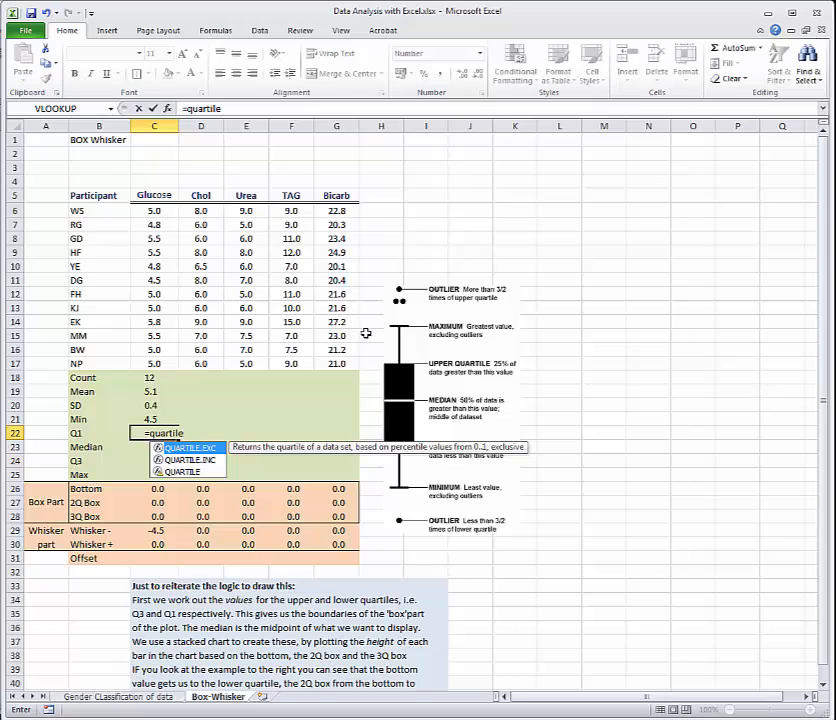
text(()
key(Up)
key(Up)
key(Up)
key(Up)
key(Up)
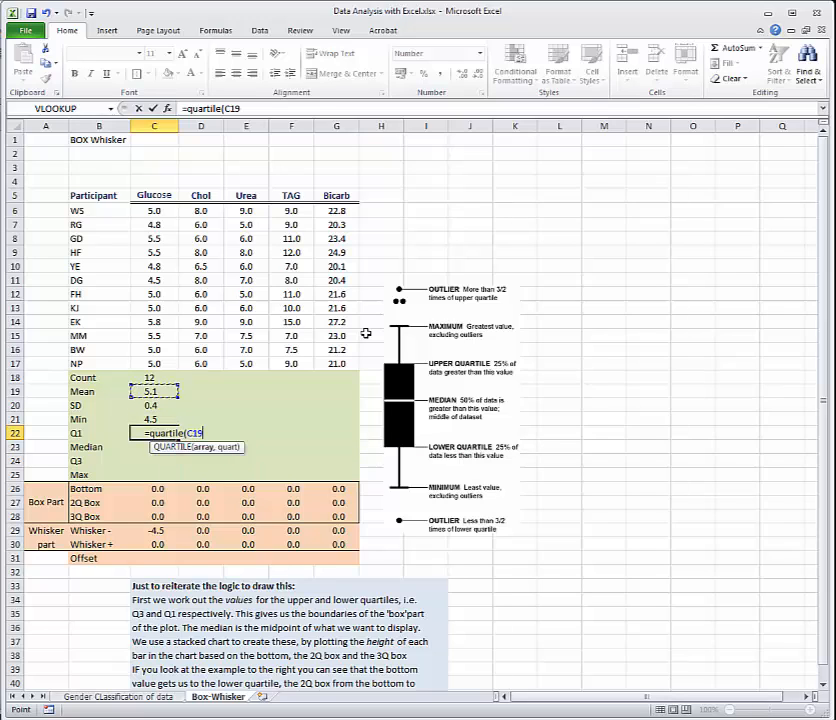
key(shift+Up)
key(shift+Up)
key(shift+Up)
key(shift+Up)
key(shift+Up)
key(shift+Up)
key(shift+Up)
key(shift+Up)
key(shift+Up)
key(shift+Up)
key(shift+Up)
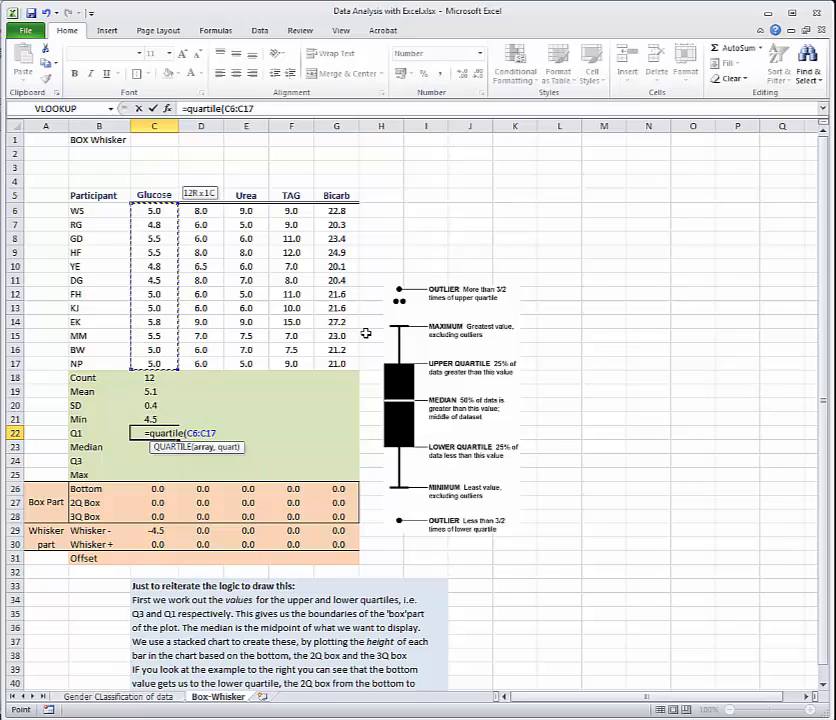
text(,1)
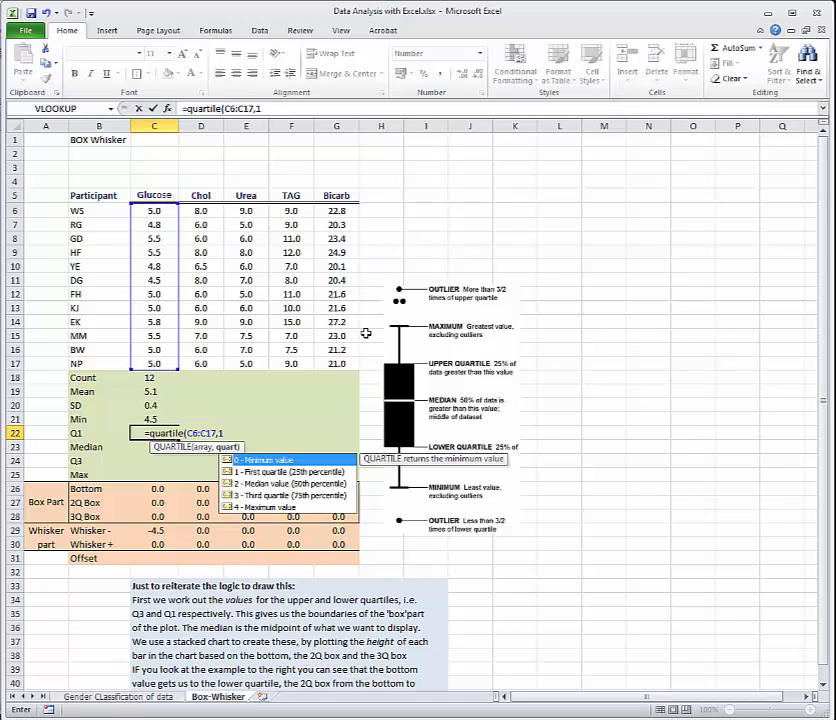
text())
key(Return)
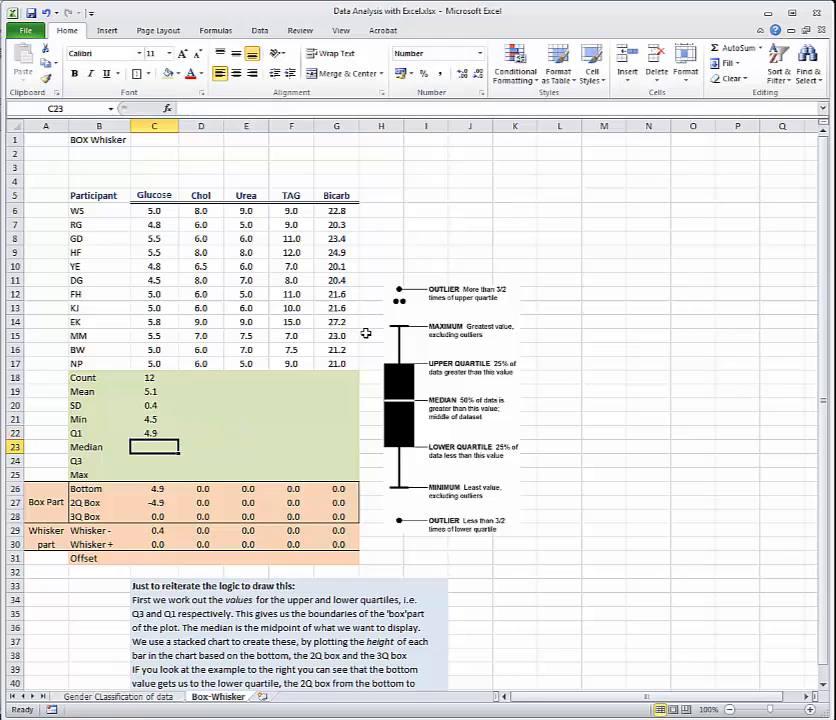
- Calculate the Glucose median in C23 with the MEDIAN function over C6:C17
text(medi)
key(BackSpace)
key(BackSpace)
key(BackSpace)
key(BackSpace)
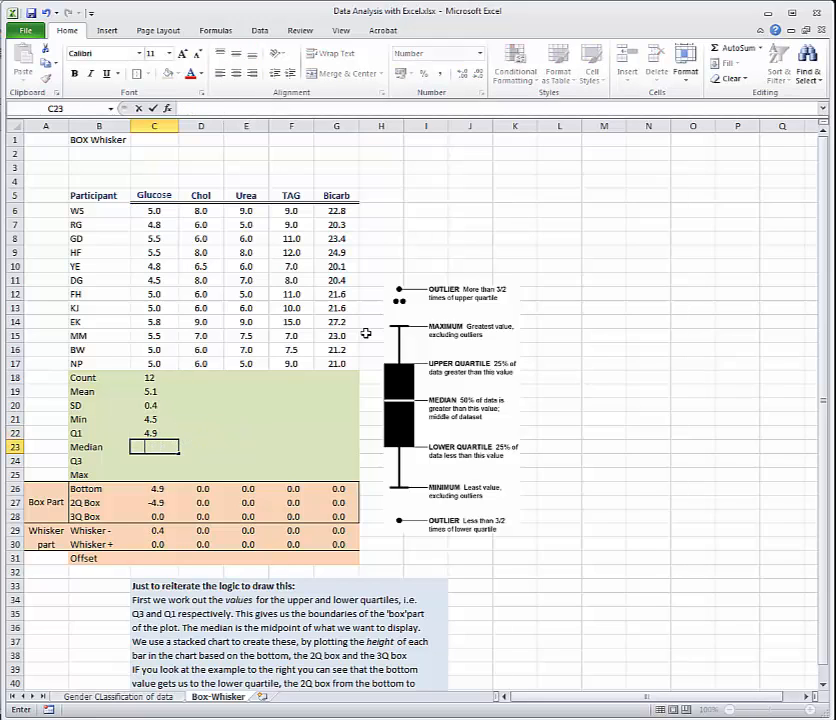
text(=me)
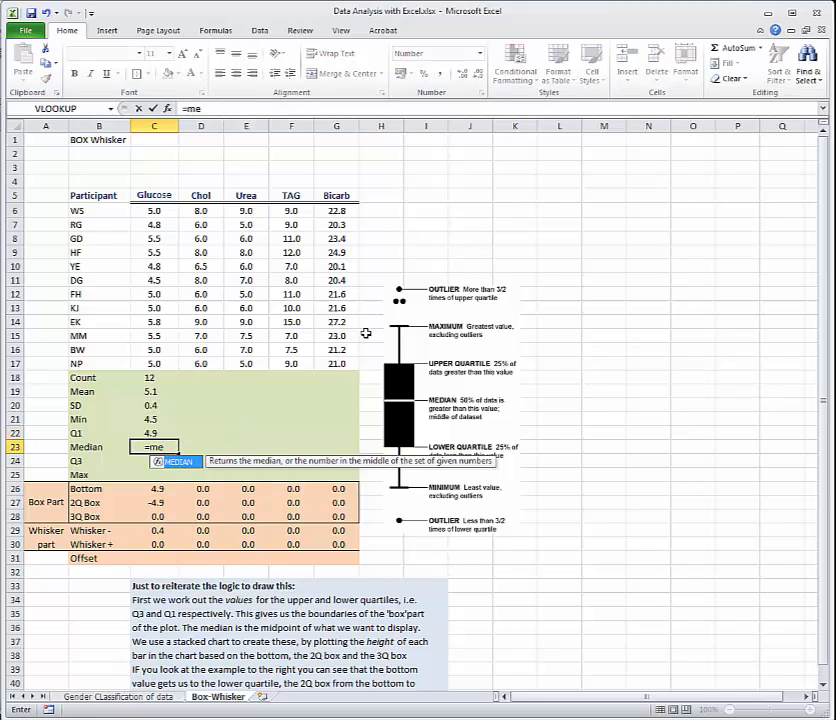
text(dian()
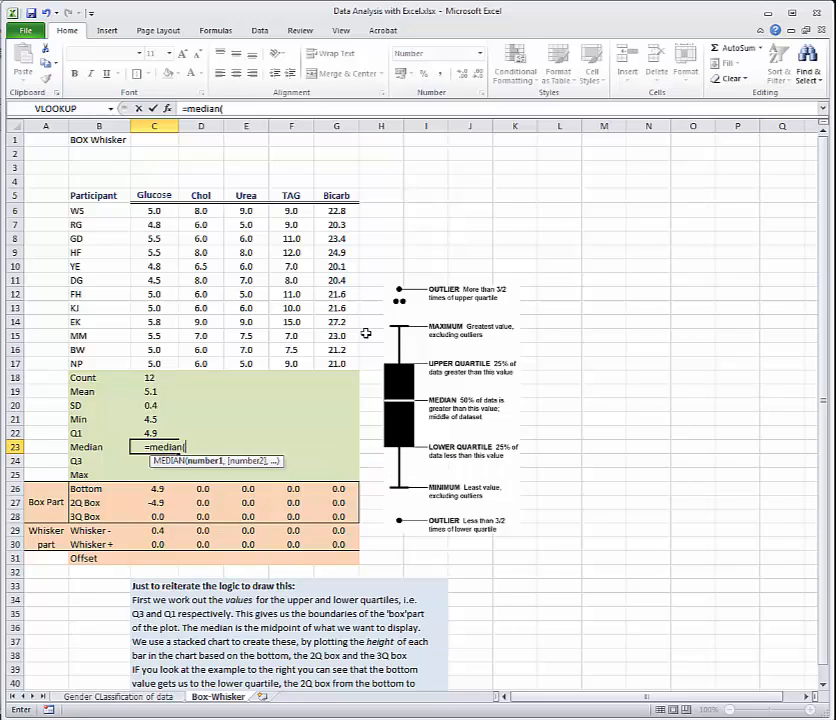
key(Up)
key(Up)
key(Up)
key(Up)
key(Up)
key(Up)
key(shift+Up)
key(shift+Up)
key(shift+Up)
key(shift+Up)
key(shift+Up)
key(shift+Up)
key(shift+Up)
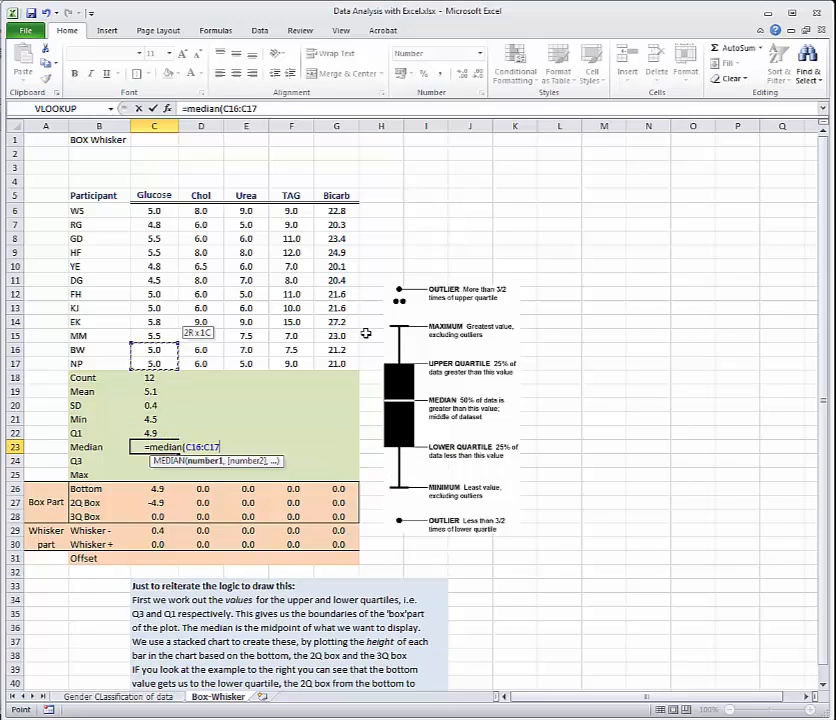
key(shift+Up)
key(shift+Up)
key(shift+Up)
key(shift+Up)
key(Return)
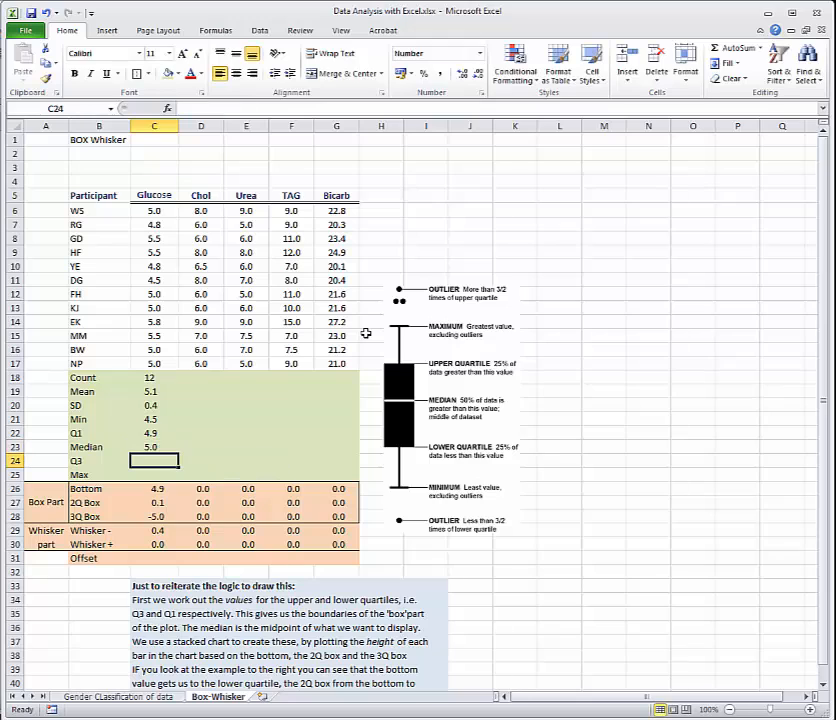
- Calculate the Glucose third quartile in C24 with the formula =quartile(C6:C17,3)
text(=qua)
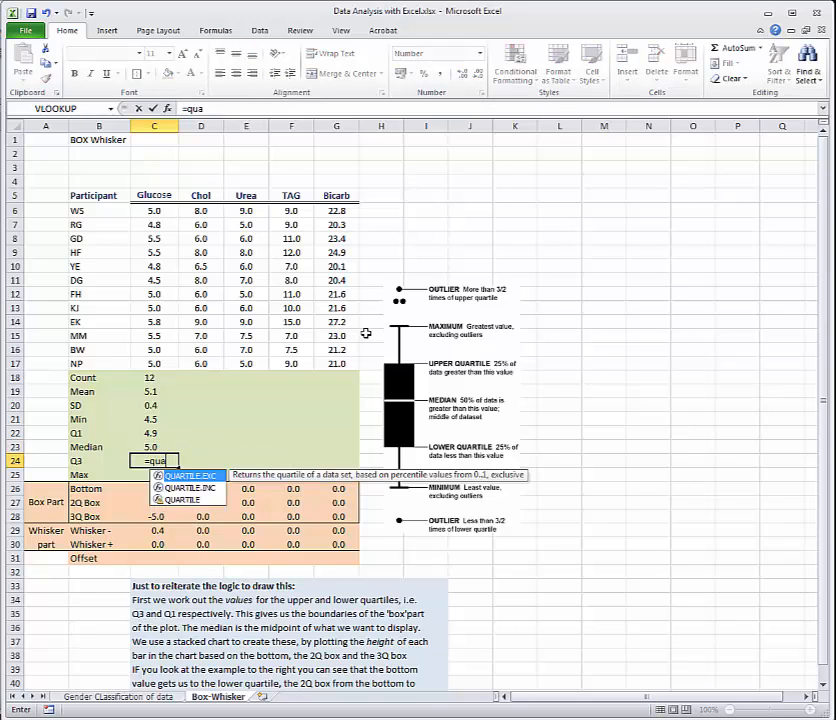
text(rtile()
key(Up)
key(Up)
key(Up)
key(Up)
key(Up)
key(Up)
key(Up)
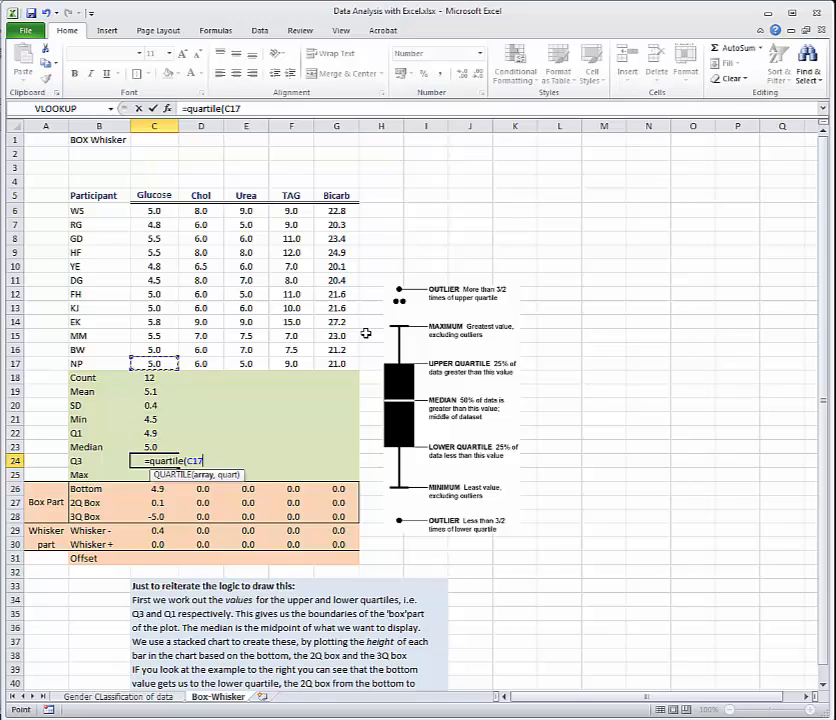
key(shift+Up)
key(shift+Up)
key(shift+Up)
key(shift+Up)
key(shift+Up)
key(shift+Up)
key(shift+Up)
key(shift+Up)
key(shift+Up)
key(shift+Up)
key(shift+Up)
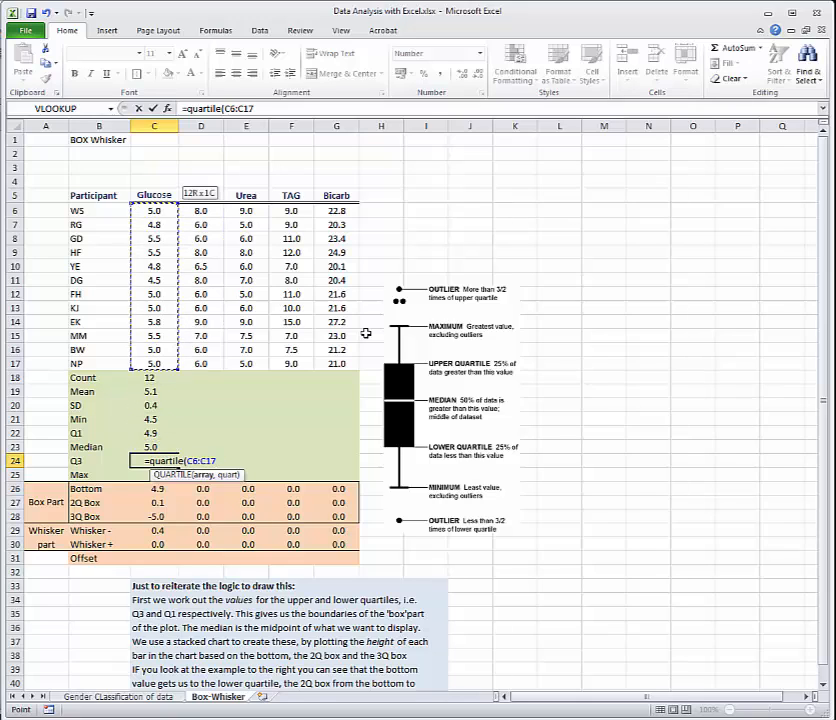
text(,3)
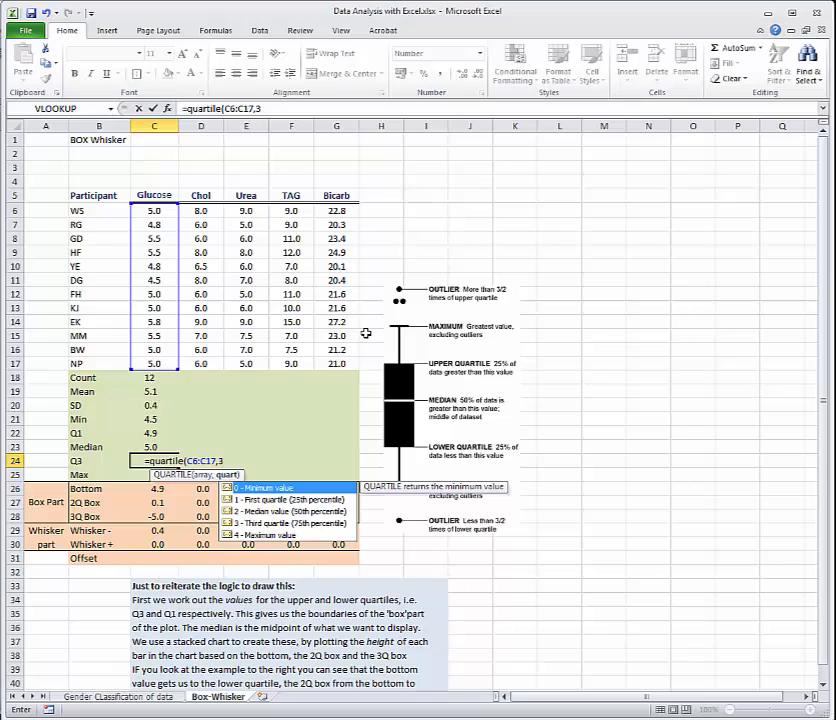
text())
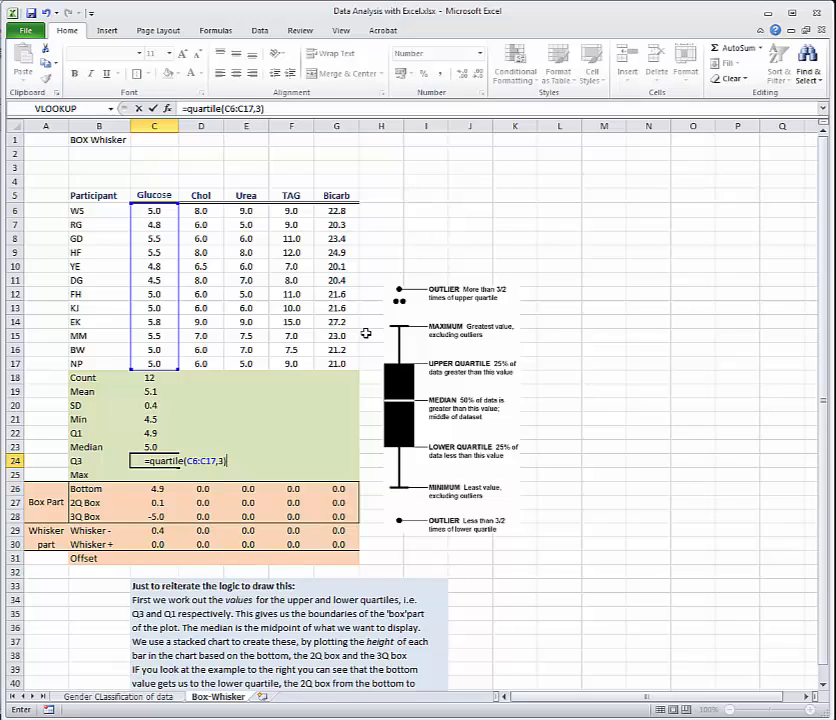
key(Return)
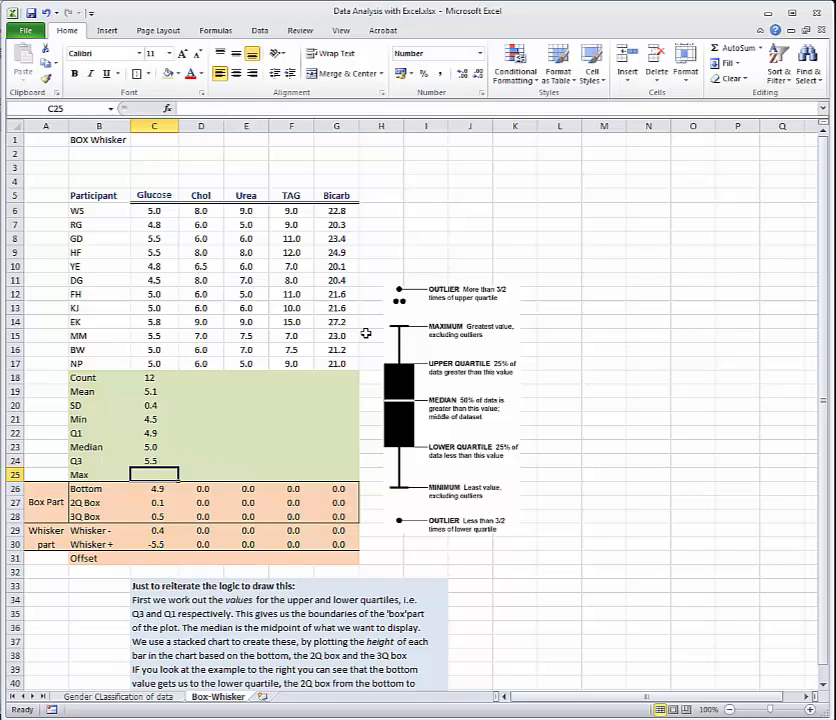
- Calculate the Glucose maximum in C25 with the MAX function over C6:C17
text(=max)
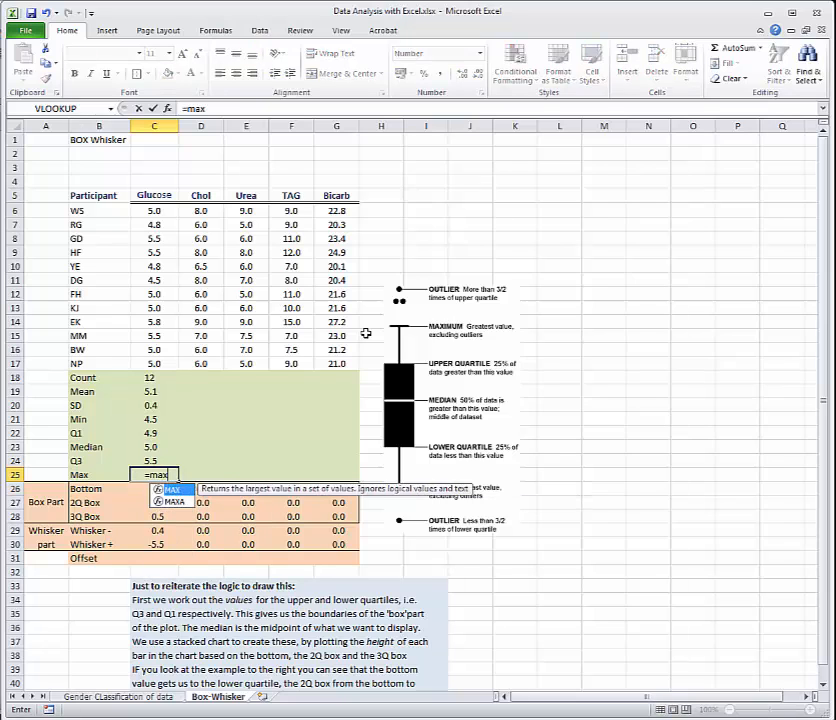
text(()
key(Up)
key(Up)
key(Up)
key(Up)
key(Up)
key(Up)
key(Up)
key(Up)
key(Up)
key(Down)
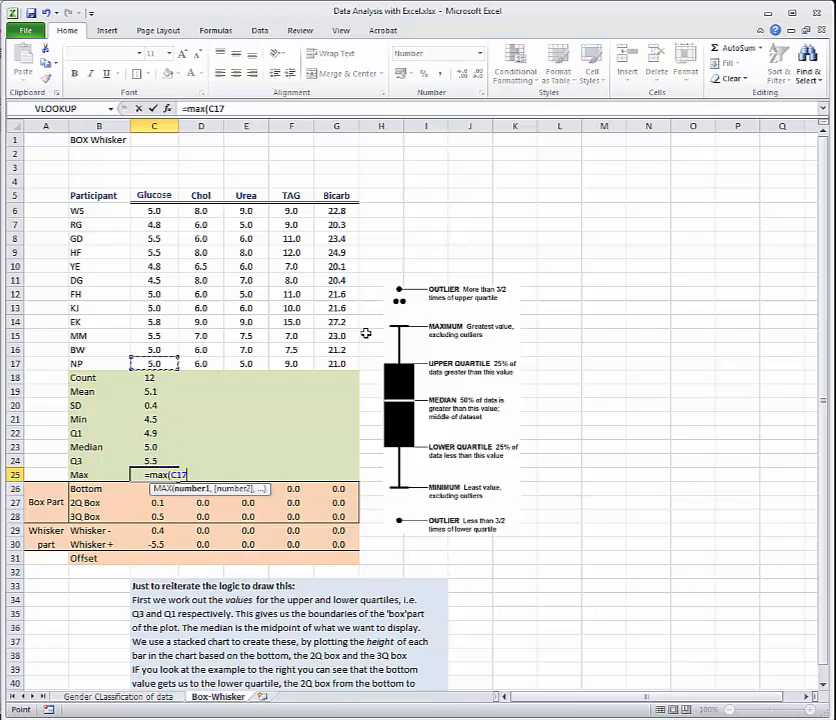
key(shift+Up)
key(shift+Up)
key(shift+Up)
key(shift+Up)
key(shift+Up)
key(shift+Up)
key(shift+Up)
key(shift+Up)
key(shift+Up)
key(shift+Up)
key(shift+Up)
key(Return)
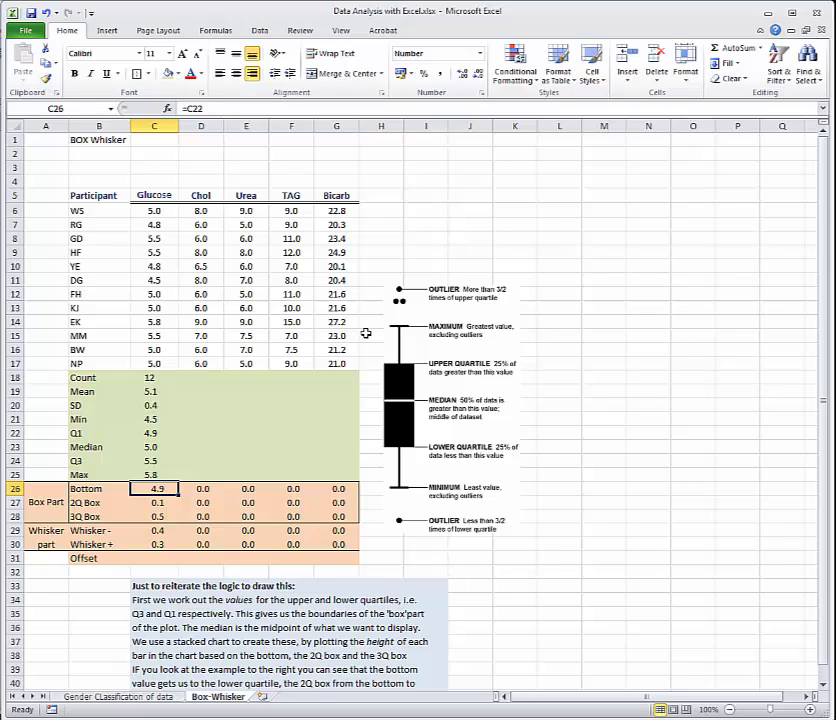
- Examine the Glucose formulas for the box and whisker parts in C26 to C30 and the cells they reference
click(263, 108)
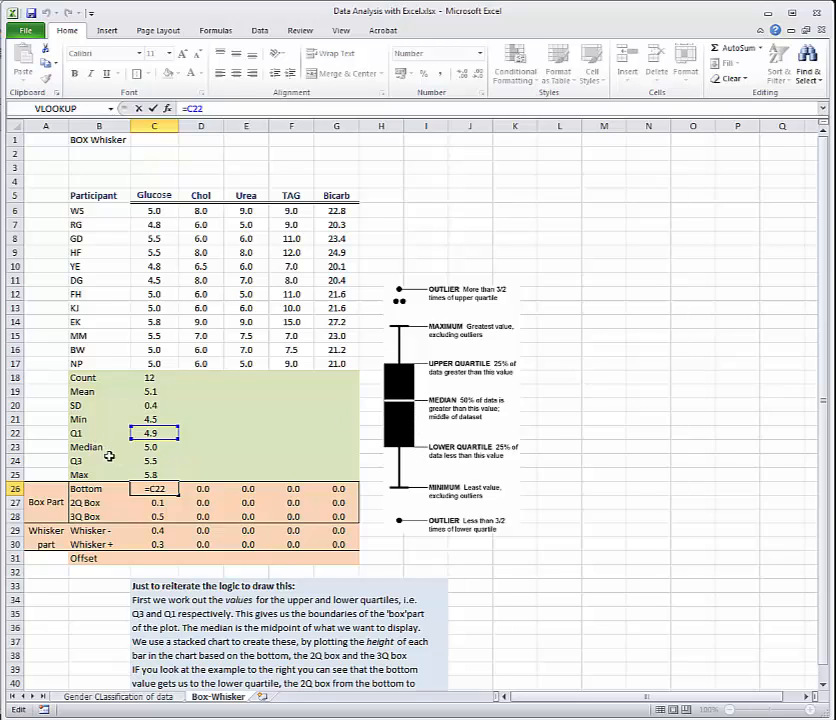
click(155, 500)
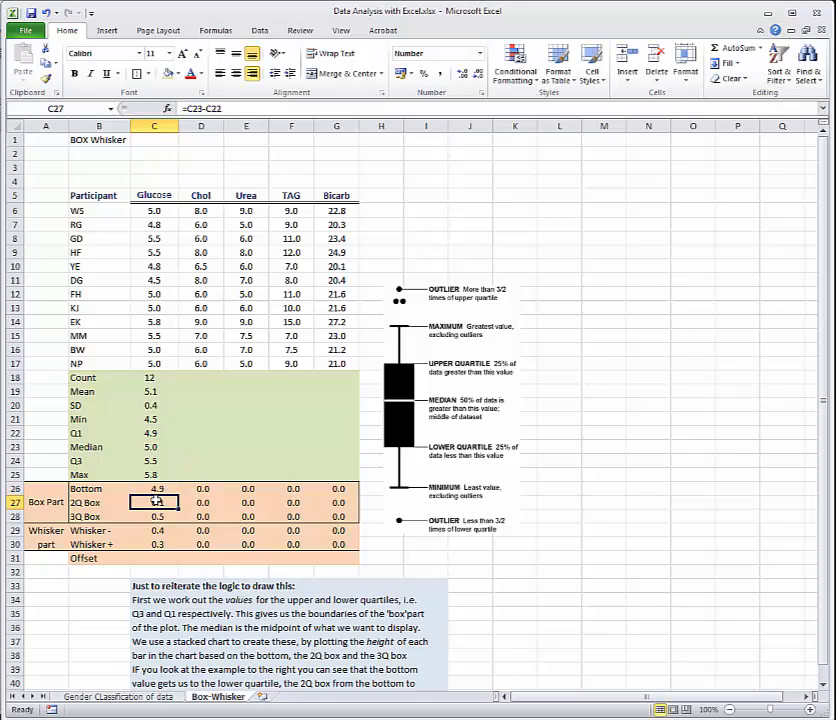
double_click(155, 500)
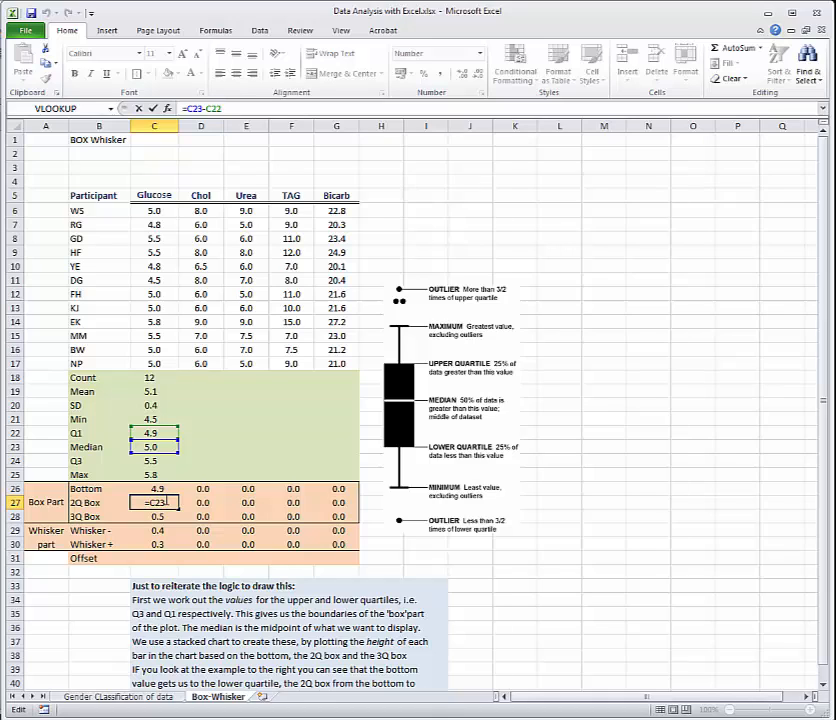
key(Return)
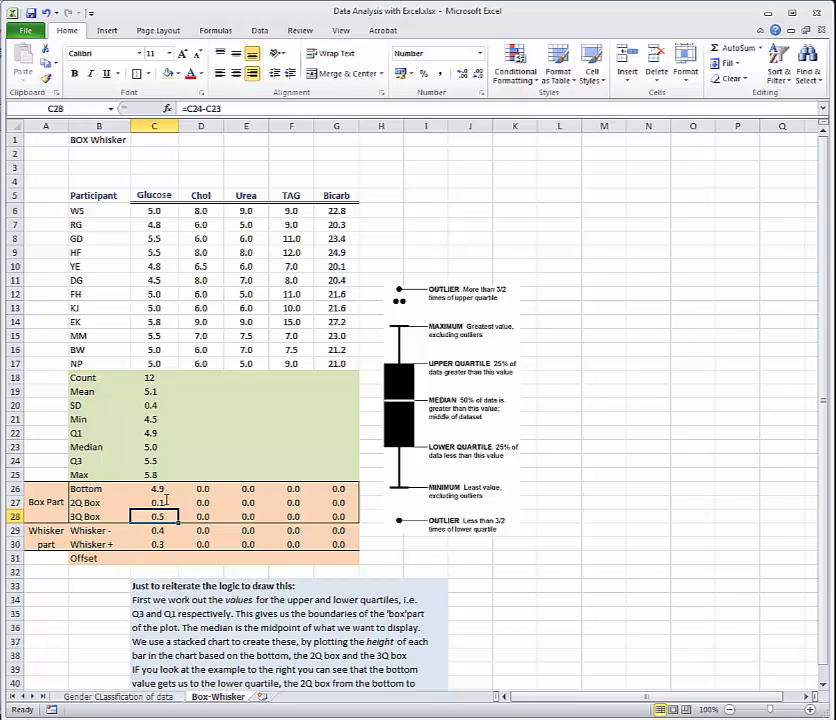
click(198, 108)
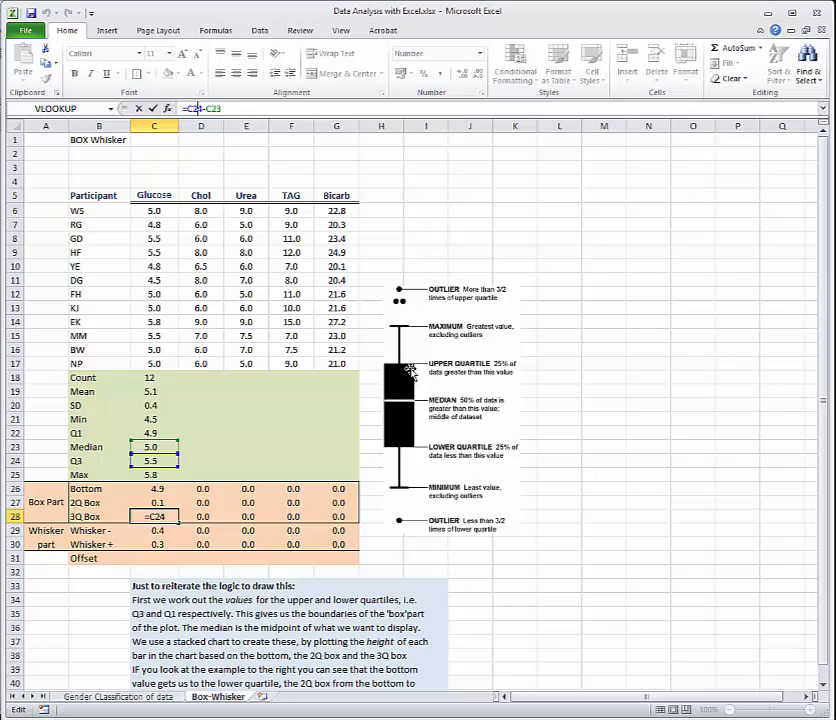
key(Return)
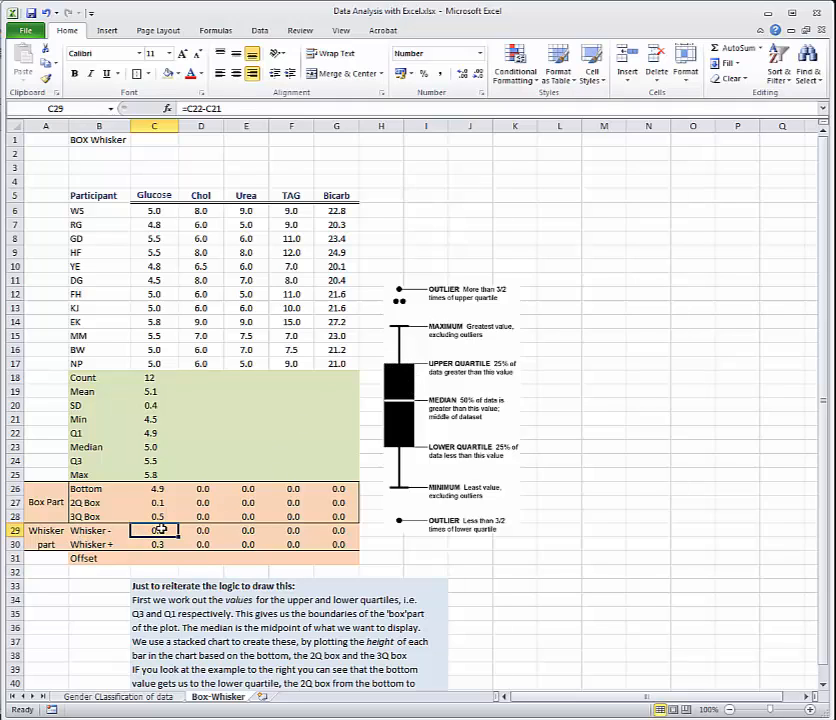
click(225, 108)
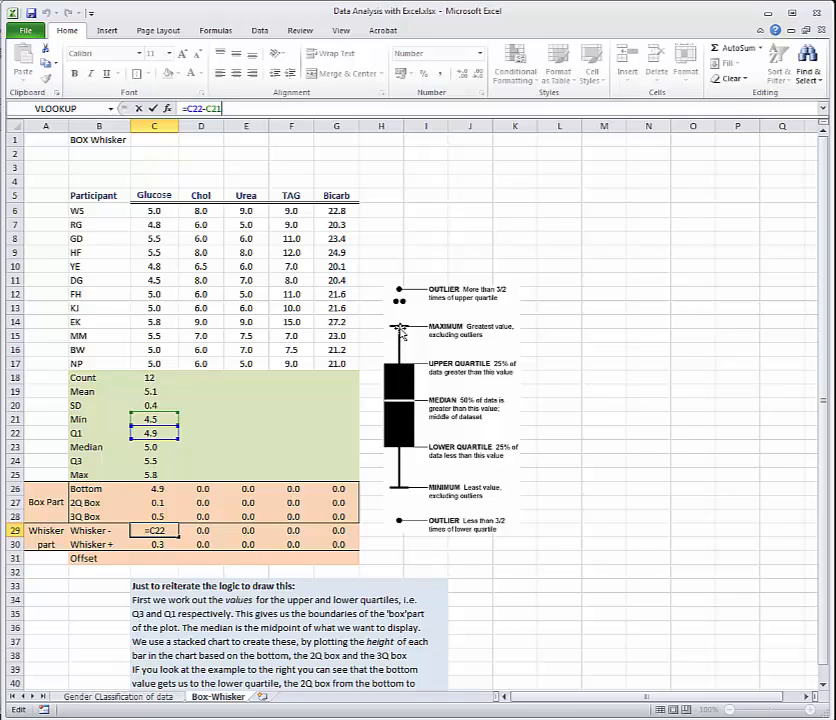
key(Return)
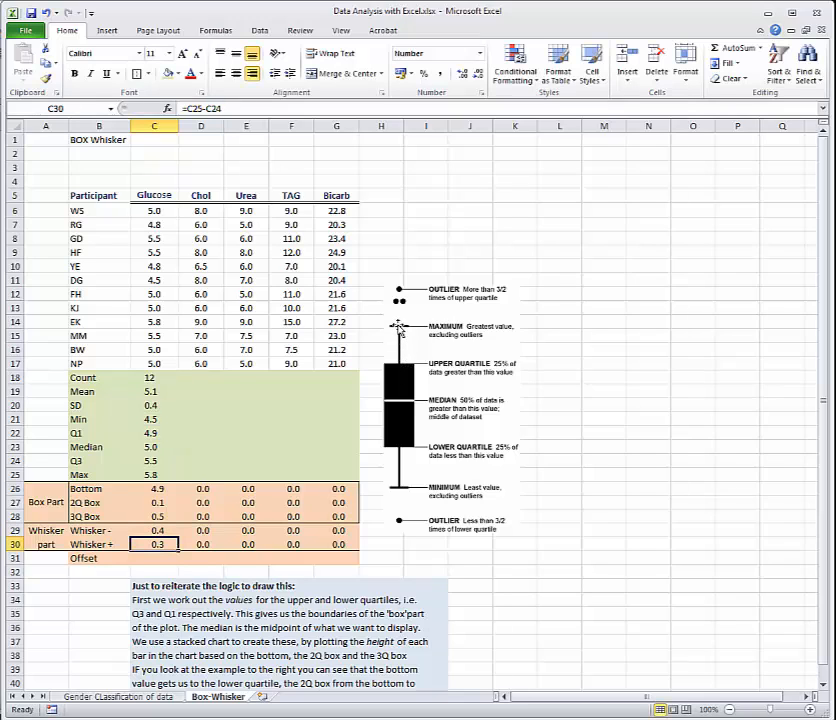
- Fill the Glucose statistics in C18:C25 across to column G, and move the box-plot diagram down below the table
drag(160, 378, 353, 468)
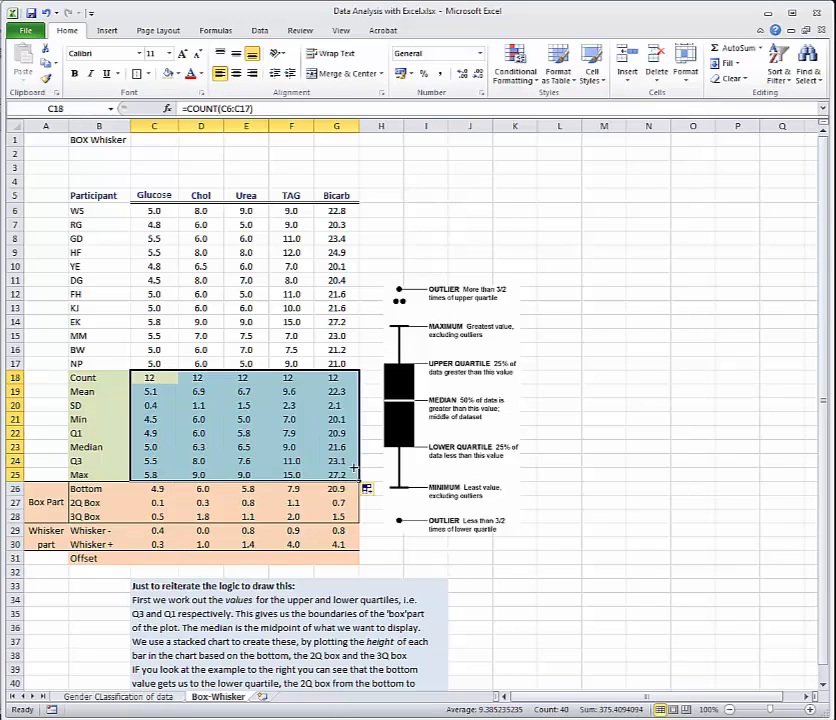
click(640, 445)
drag(35, 487, 330, 532)
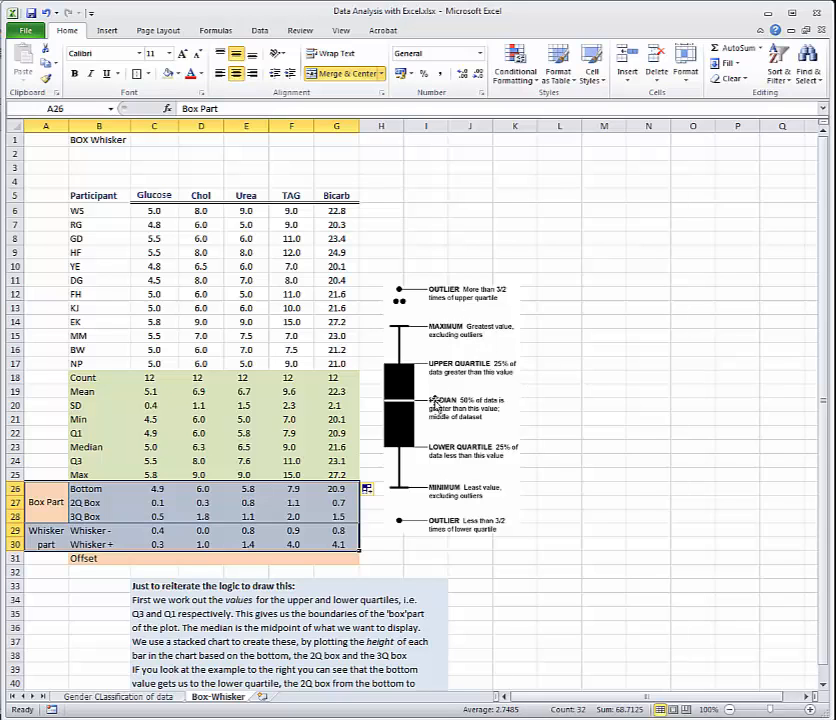
drag(440, 305, 387, 590)
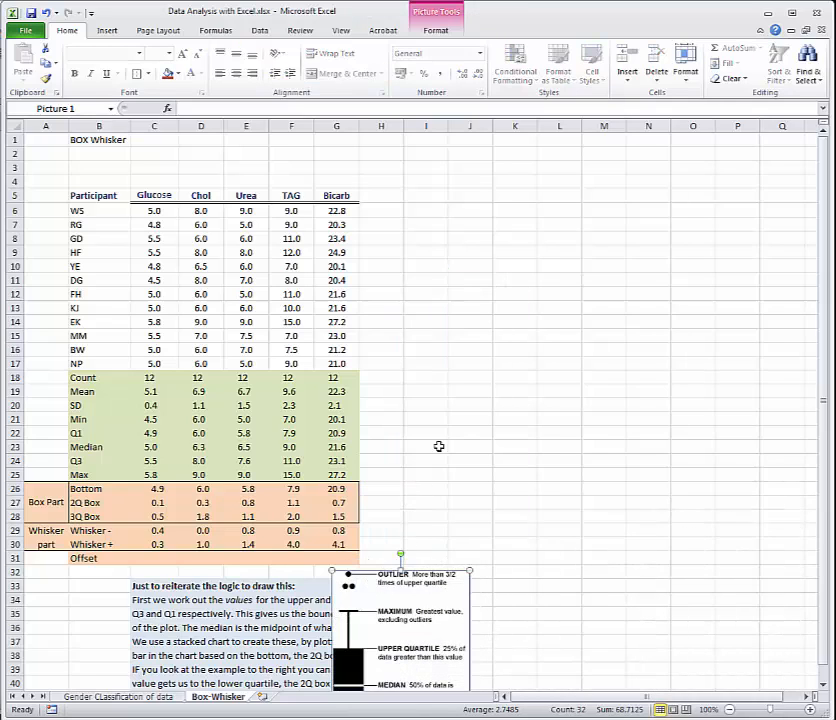
click(439, 443)
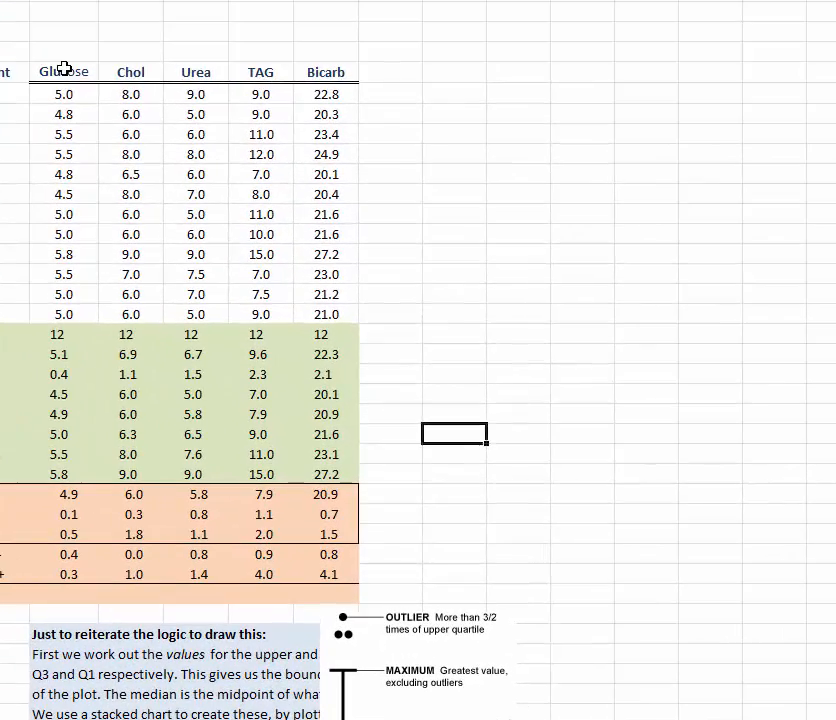
- Insert a 2-D stacked column chart from the headers C5:G5 and box values C26:G28, and place it beside the data table
drag(63, 69, 305, 69)
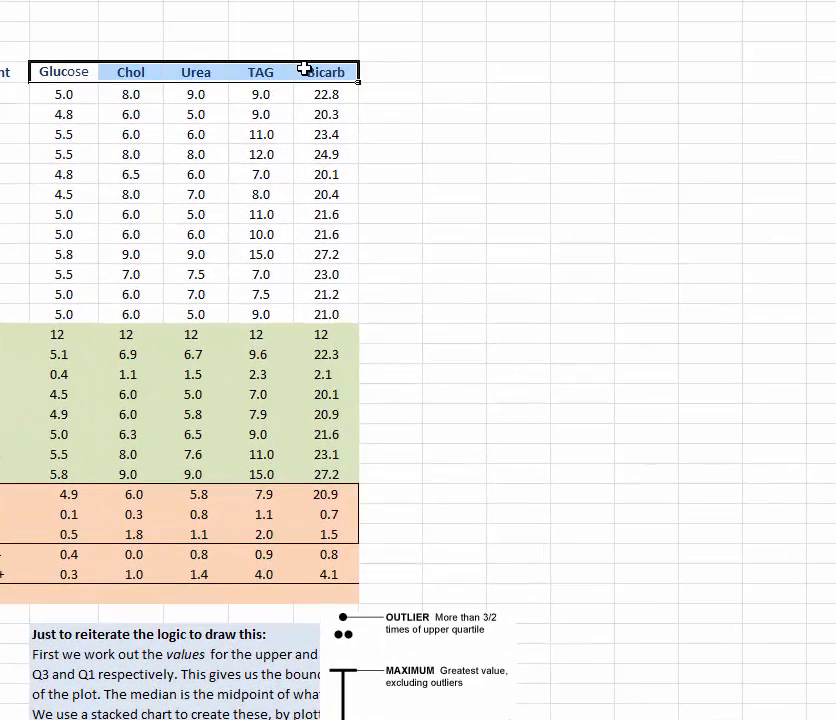
mouse_move(88, 490)
mouse_down()
mouse_move(222, 492)
mouse_move(318, 514)
mouse_move(318, 535)
mouse_up()
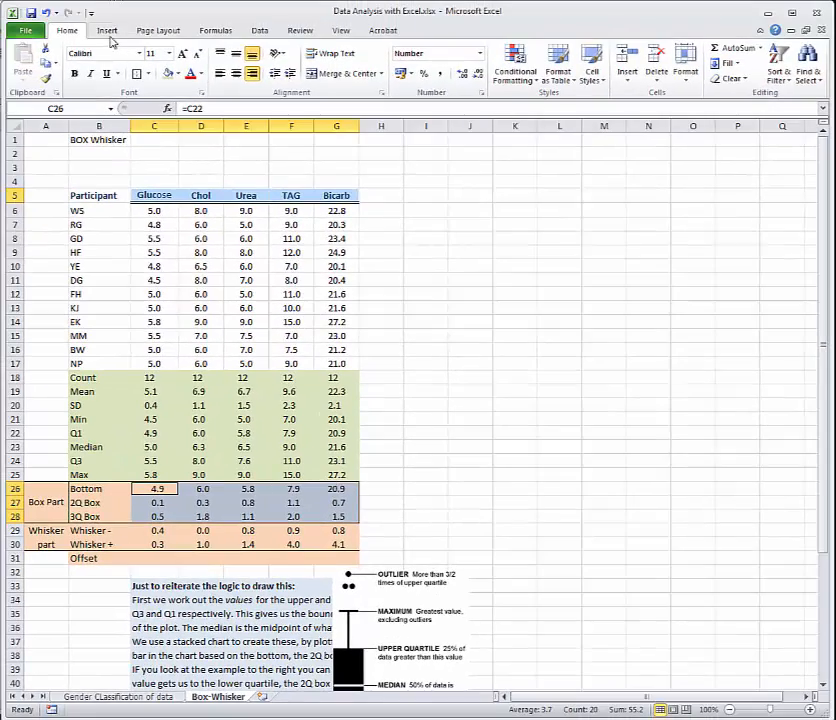
click(108, 31)
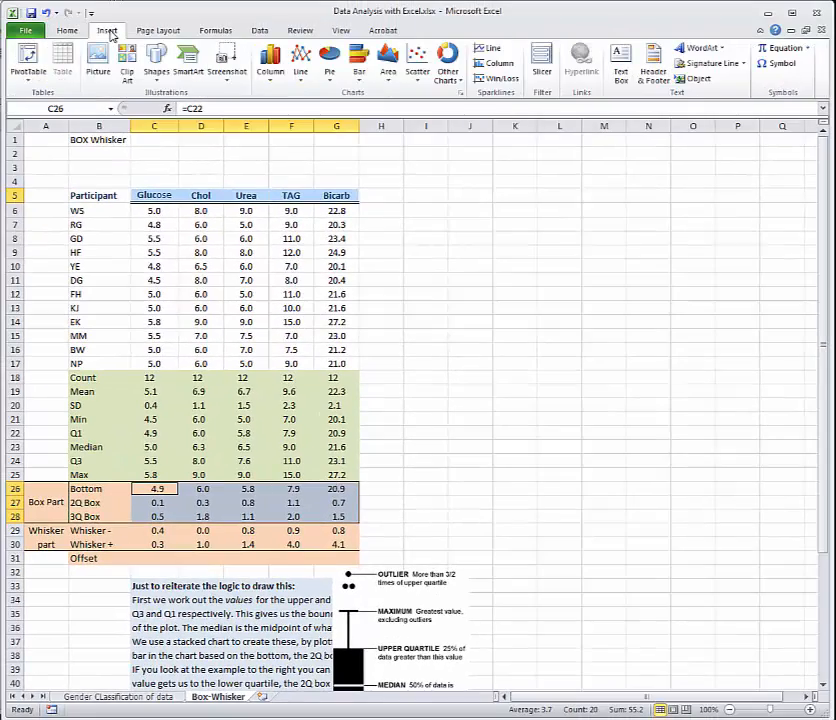
click(269, 72)
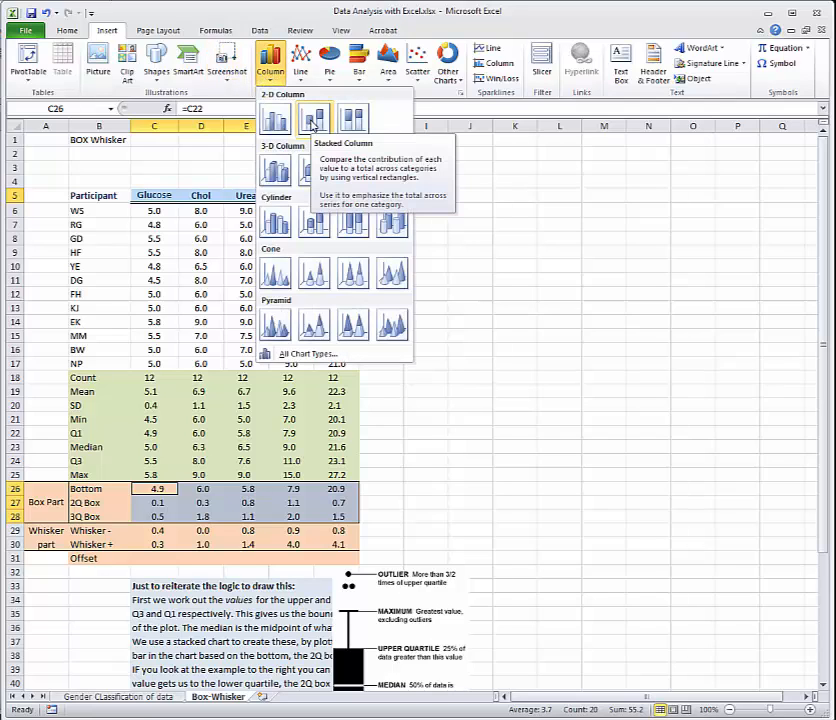
click(313, 122)
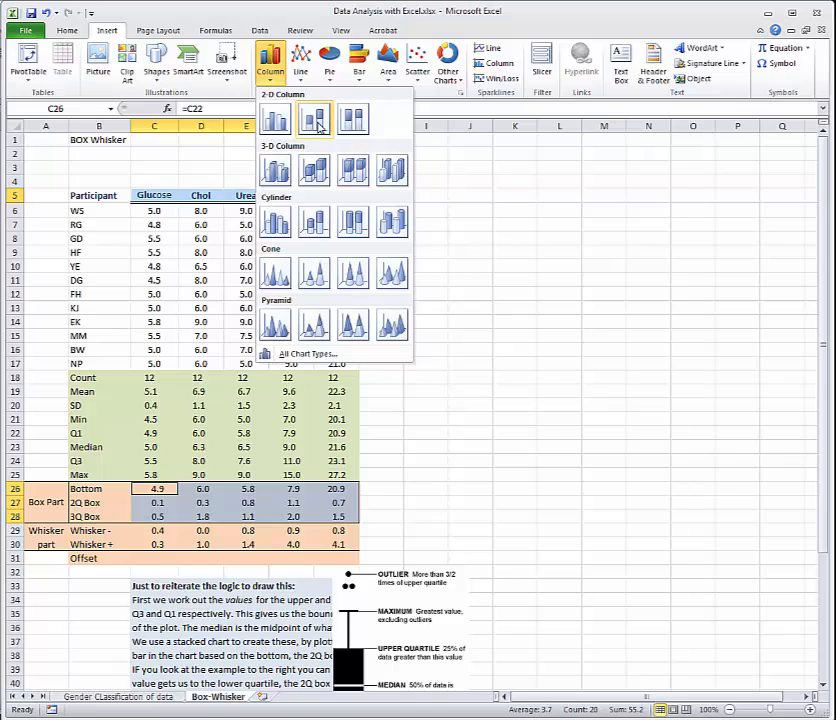
click(316, 122)
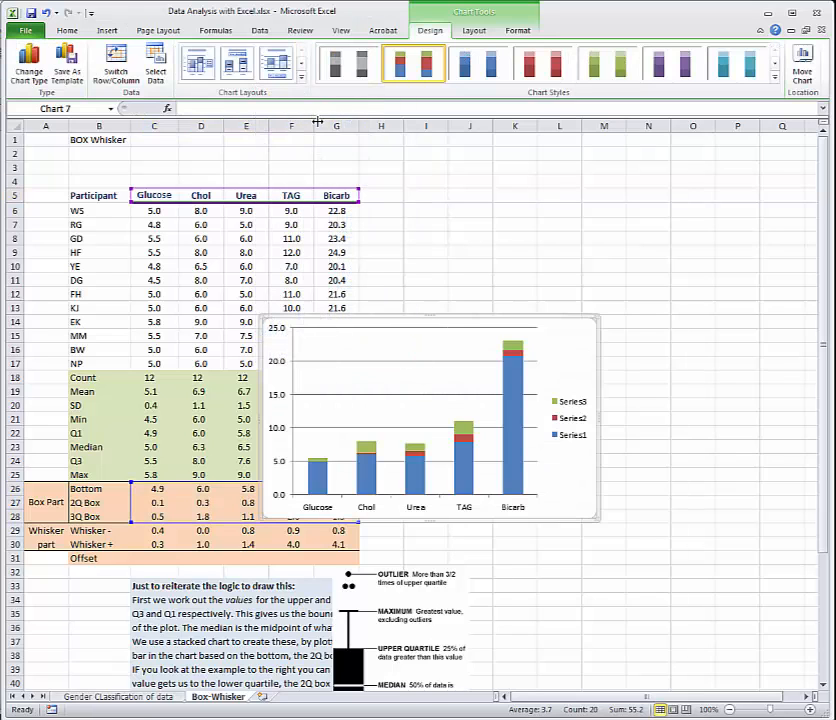
drag(425, 316, 411, 275)
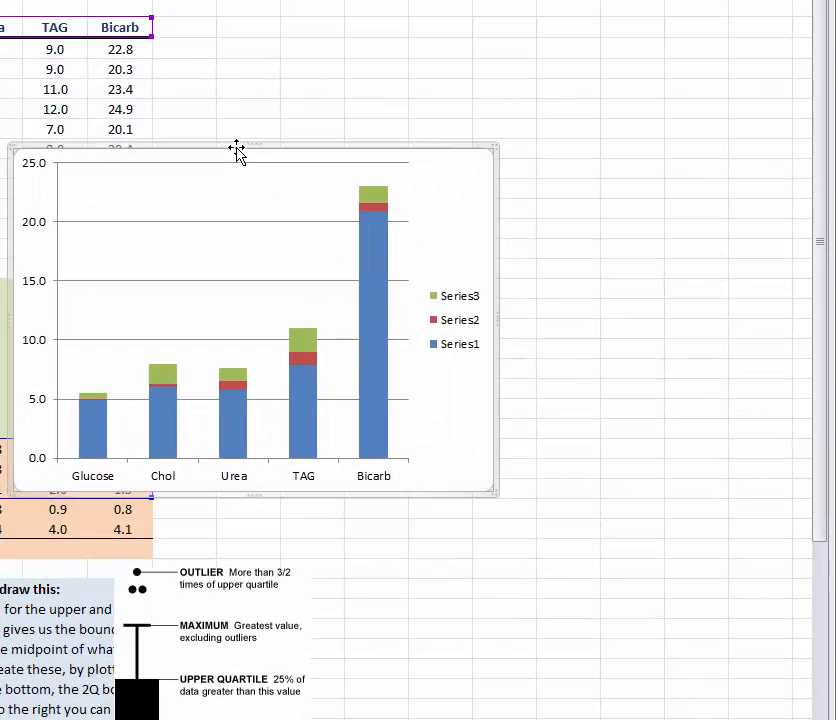
drag(237, 151, 445, 68)
- Delete the legend and the horizontal gridlines from the stacked column chart
click(647, 256)
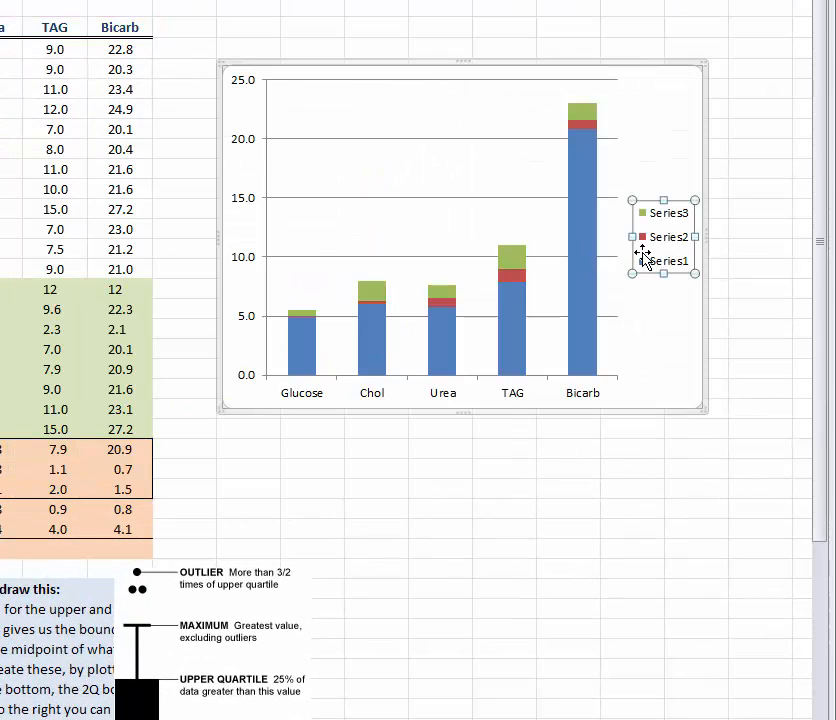
key(Delete)
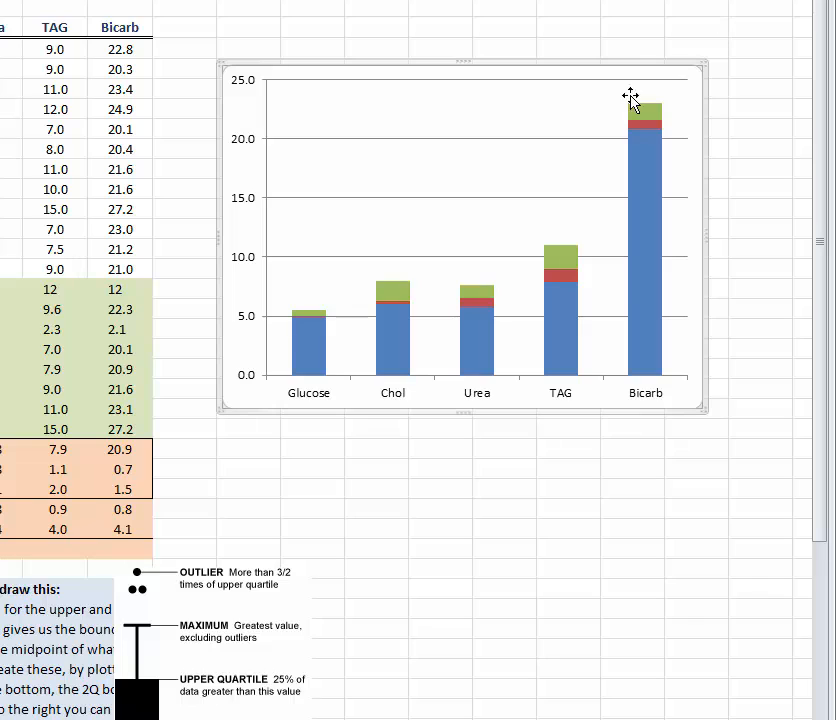
click(593, 139)
key(Delete)
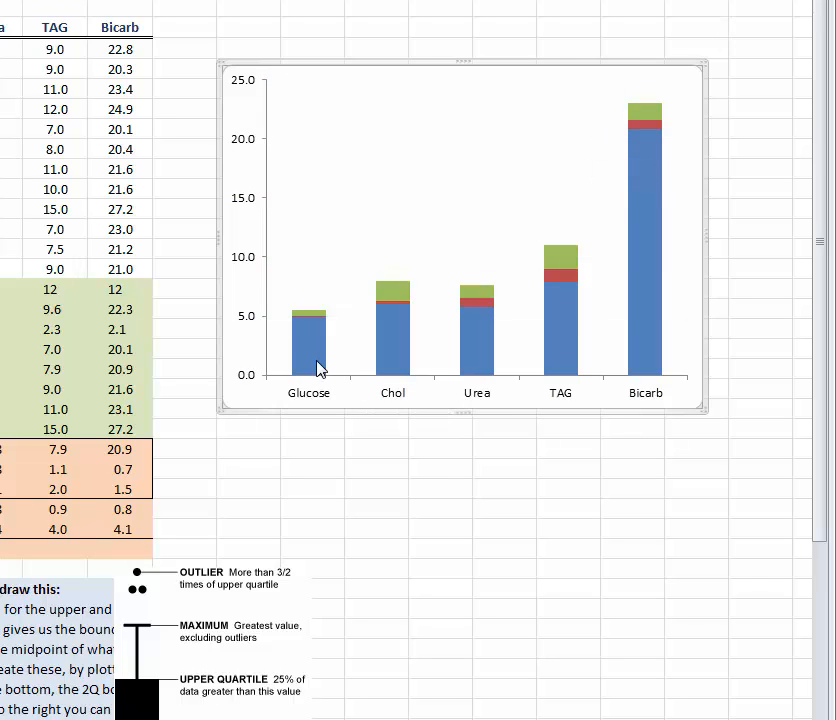
- Lay the box-plot reference diagram over the chart for comparison, and remove it from the sheet
drag(340, 573, 494, 177)
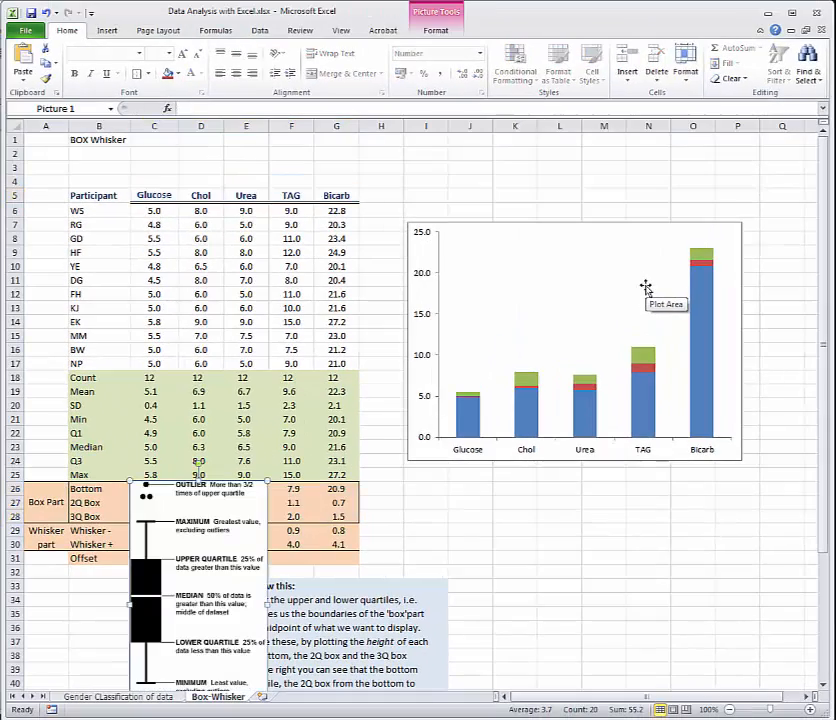
drag(119, 613, 592, 226)
drag(622, 276, 623, 277)
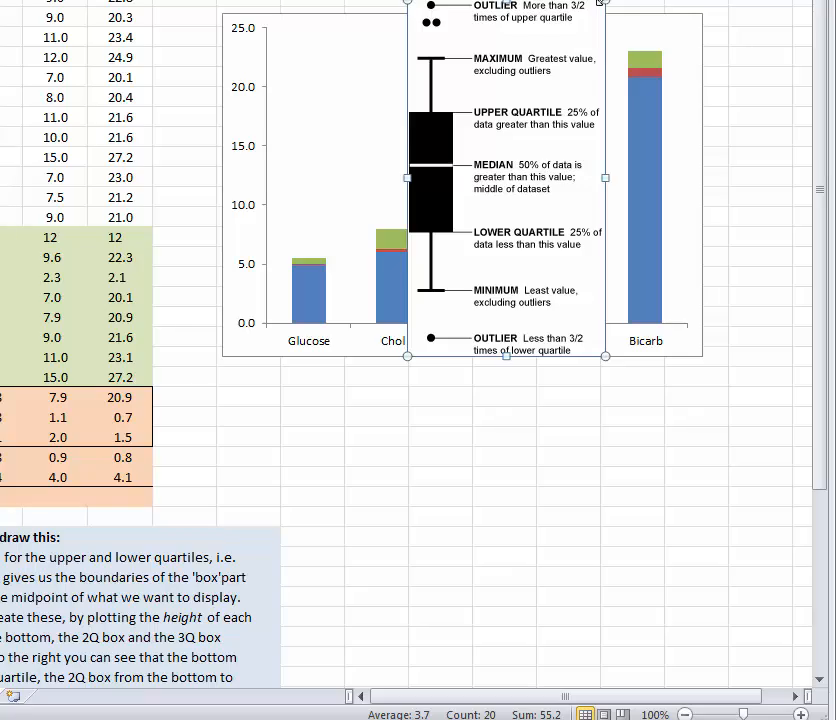
key(Delete)
- Try deleting the Bottom series from the chart, and undo the deletion
click(407, 301)
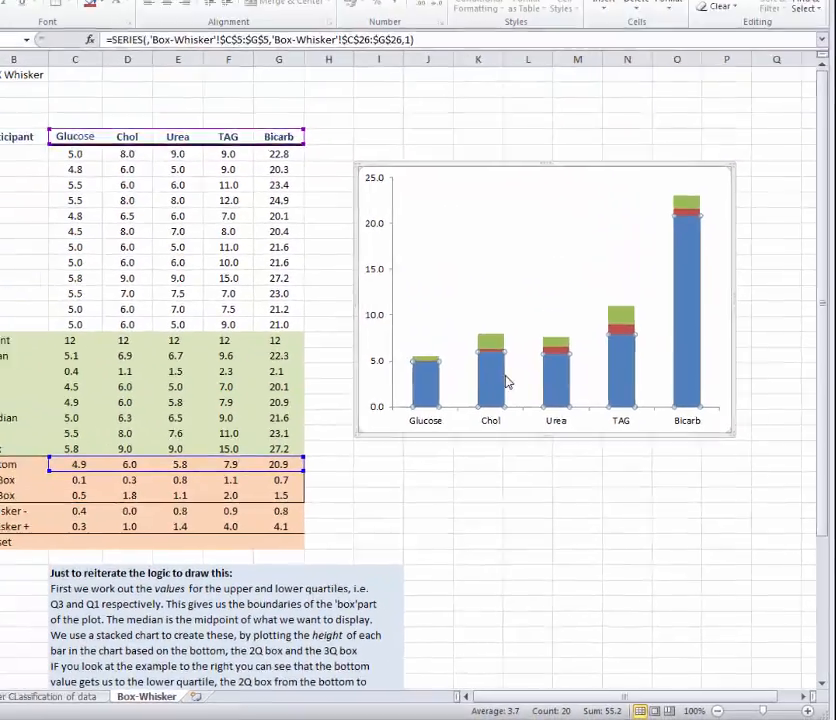
key(Delete)
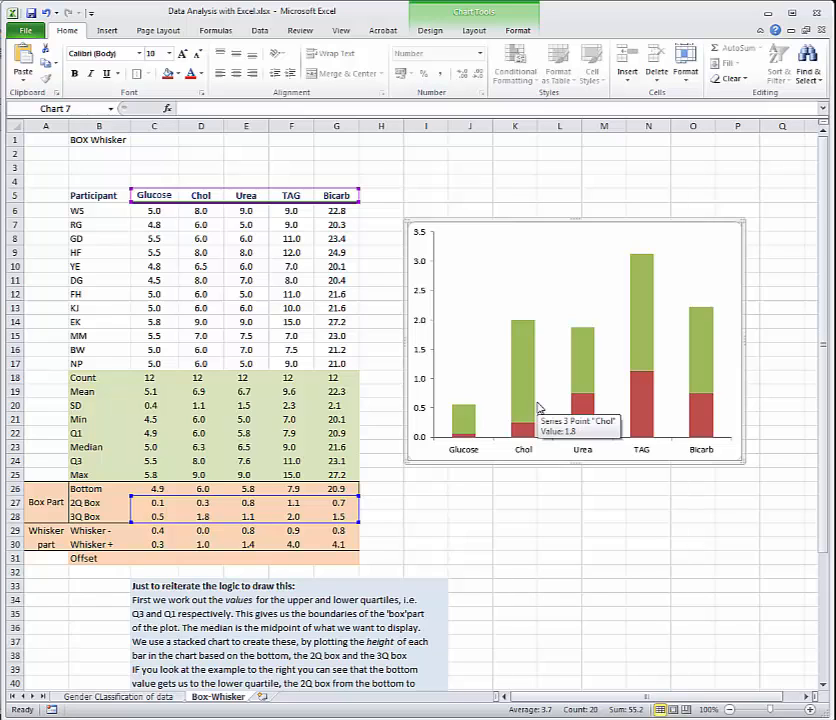
key(ctrl+z)
- Format the chart's Bottom series with no fill so that only the 2Q and 3Q boxes show
right_click(530, 400)
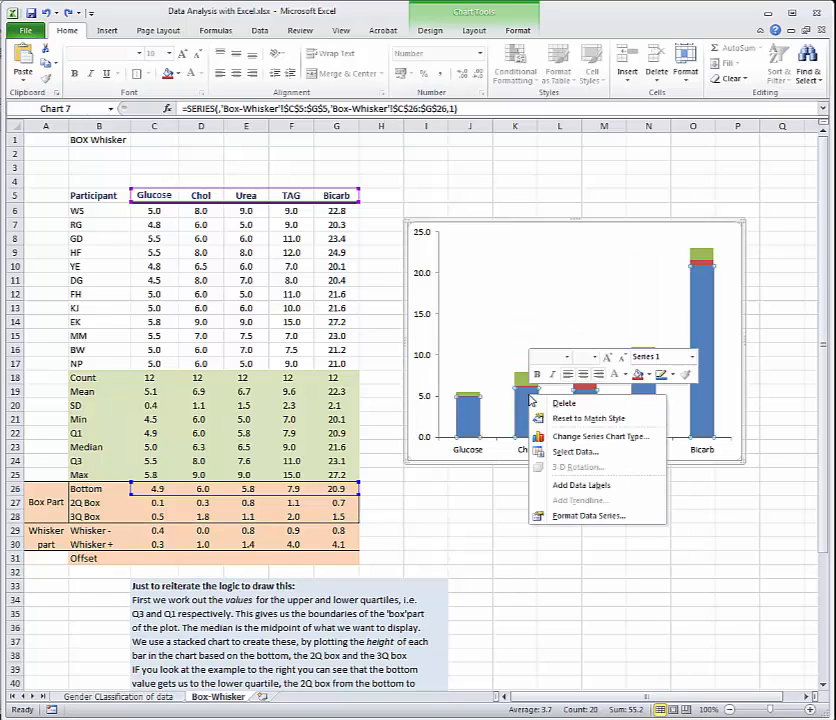
click(589, 515)
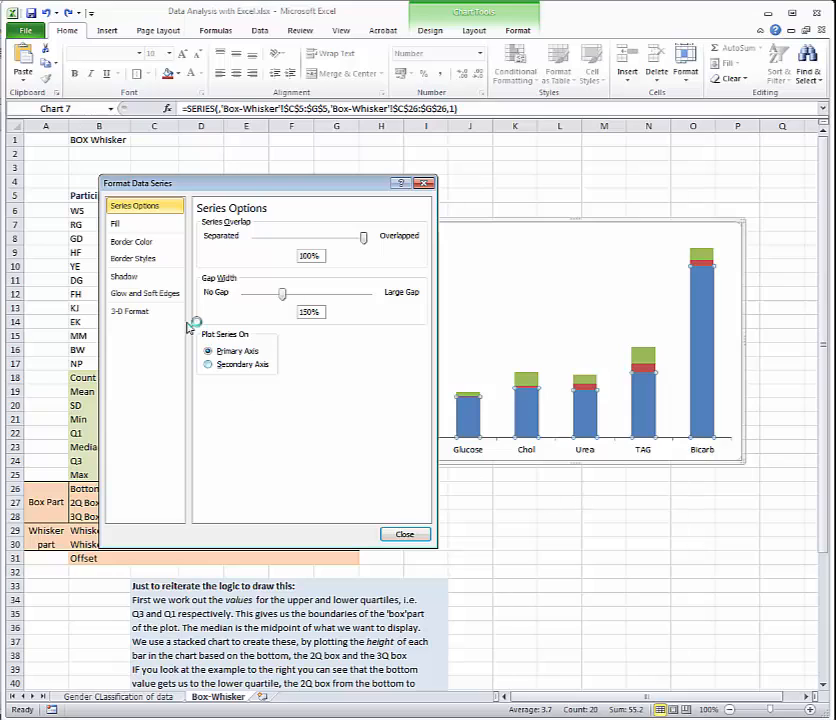
click(160, 241)
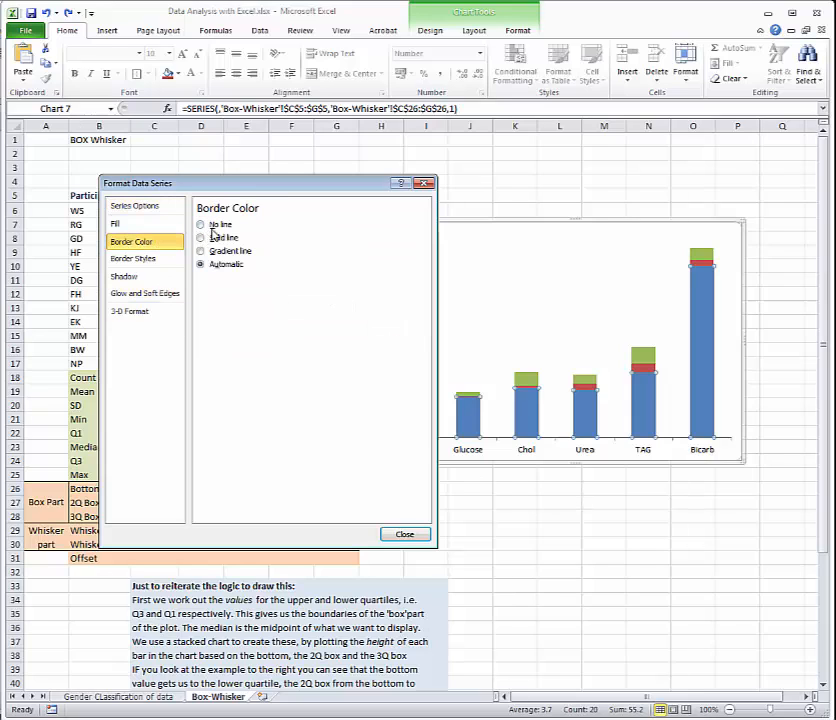
click(116, 223)
click(214, 226)
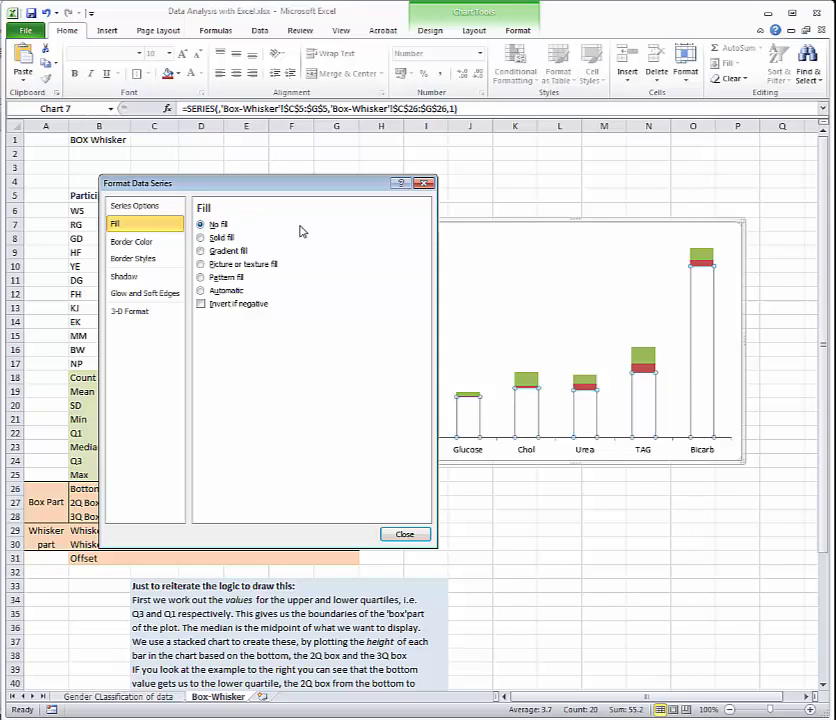
click(404, 534)
click(548, 543)
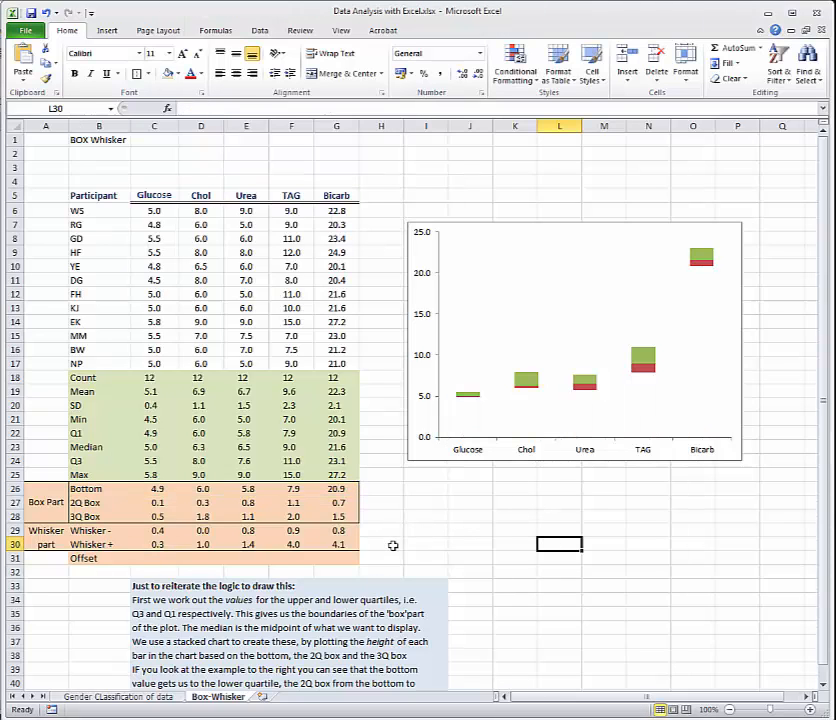
- Paste the box-plot reference diagram back, lay it over the chart for comparison, and delete it again
key(ctrl+v)
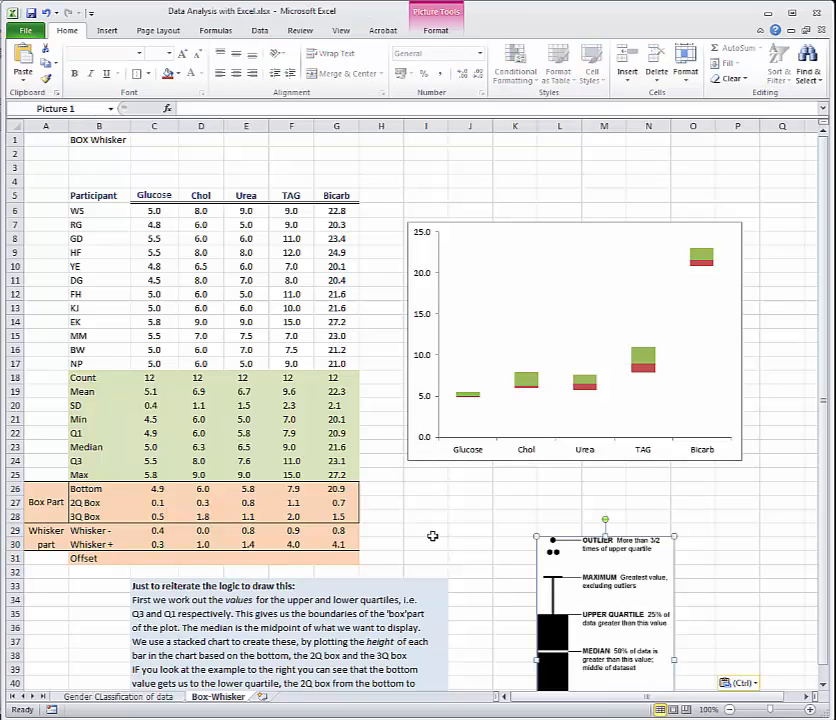
drag(635, 582, 547, 250)
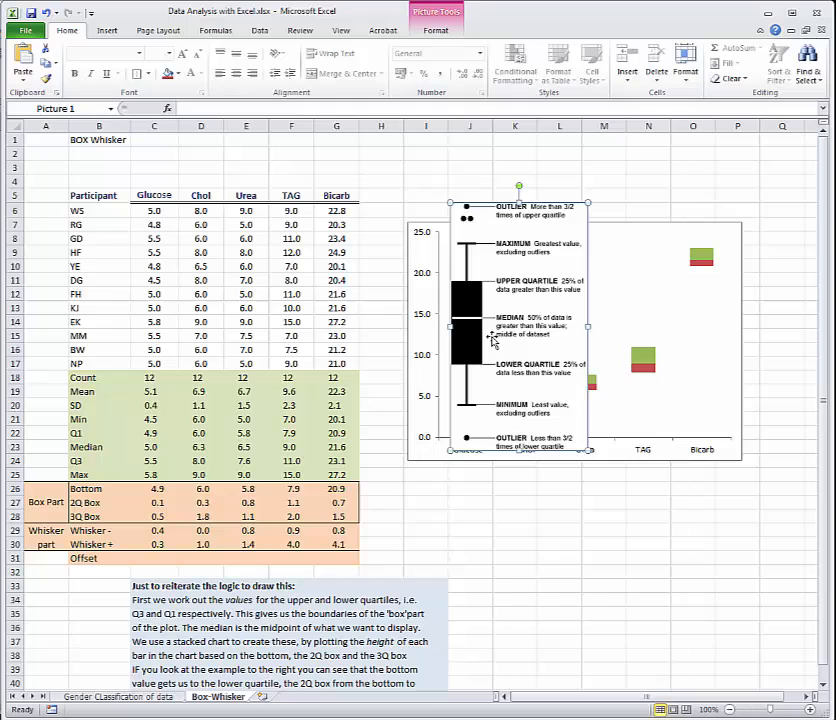
key(Delete)
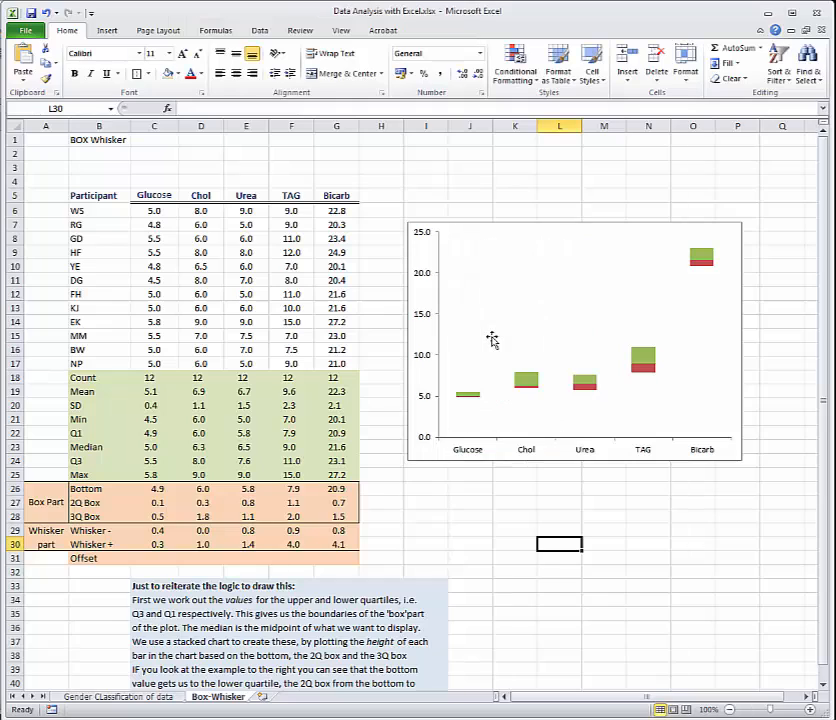
- Add vertical error bars to the chart's 3Q Box series and set their error amount to custom
click(642, 360)
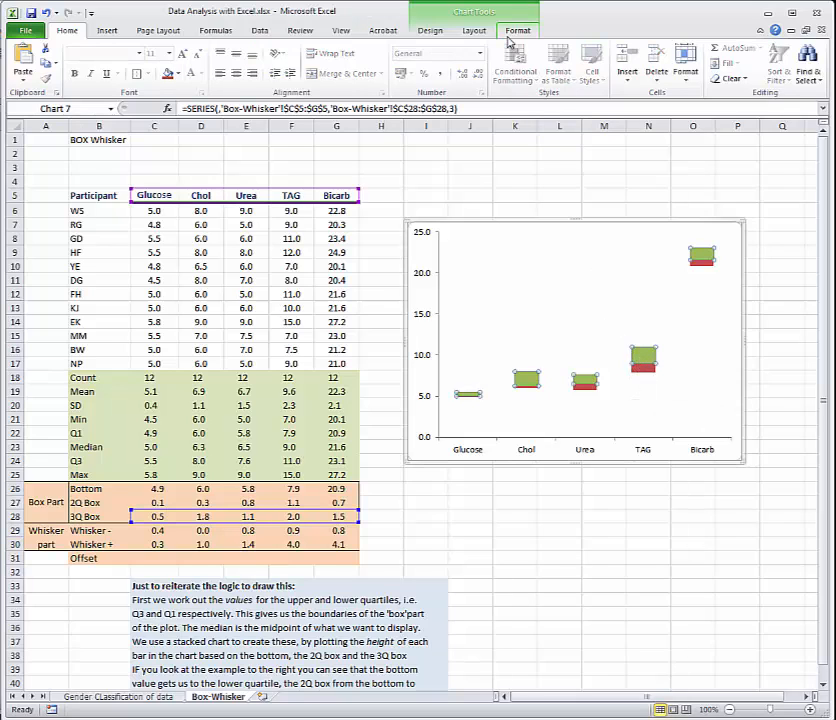
click(515, 31)
click(474, 31)
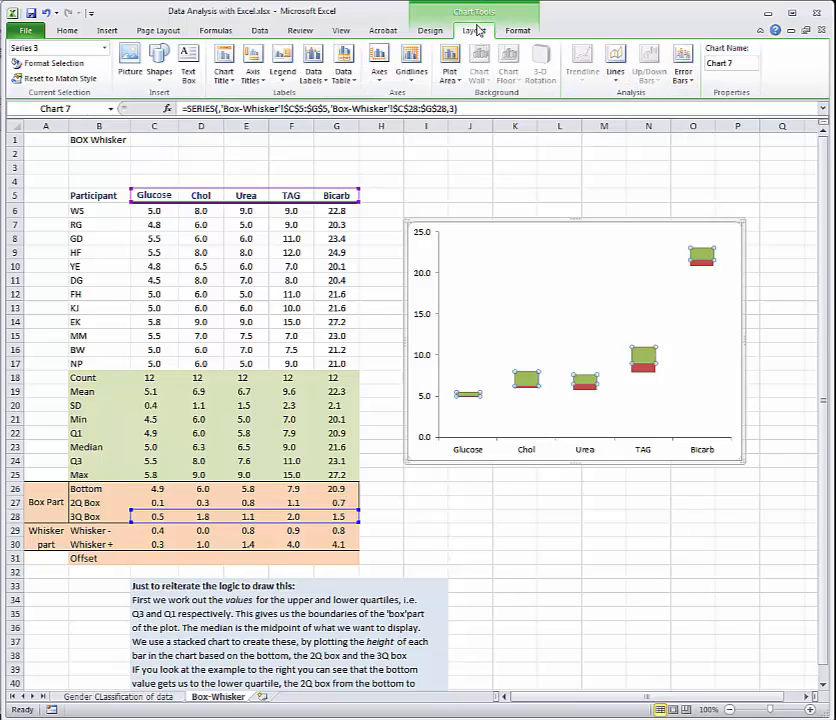
click(683, 78)
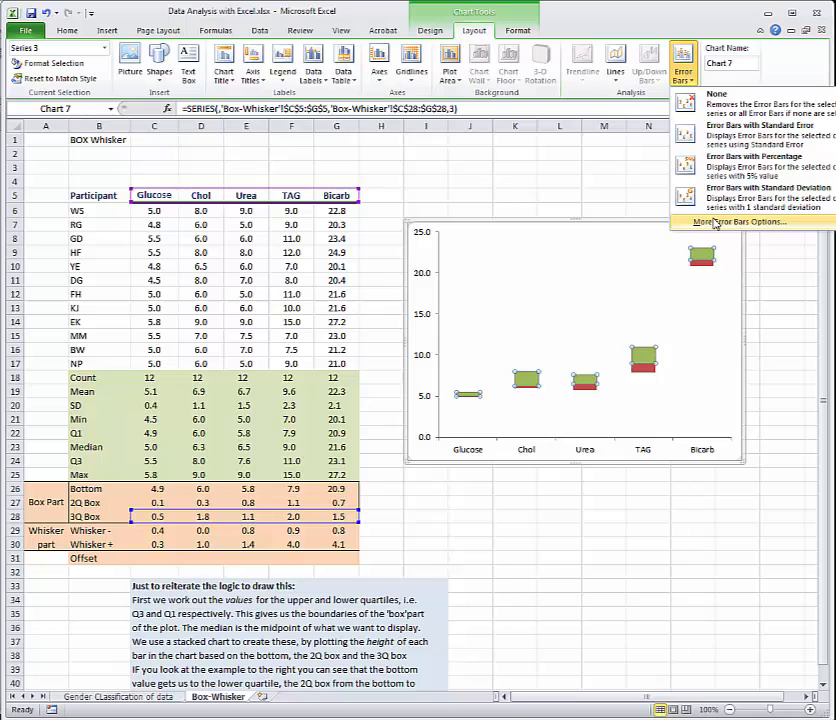
click(716, 222)
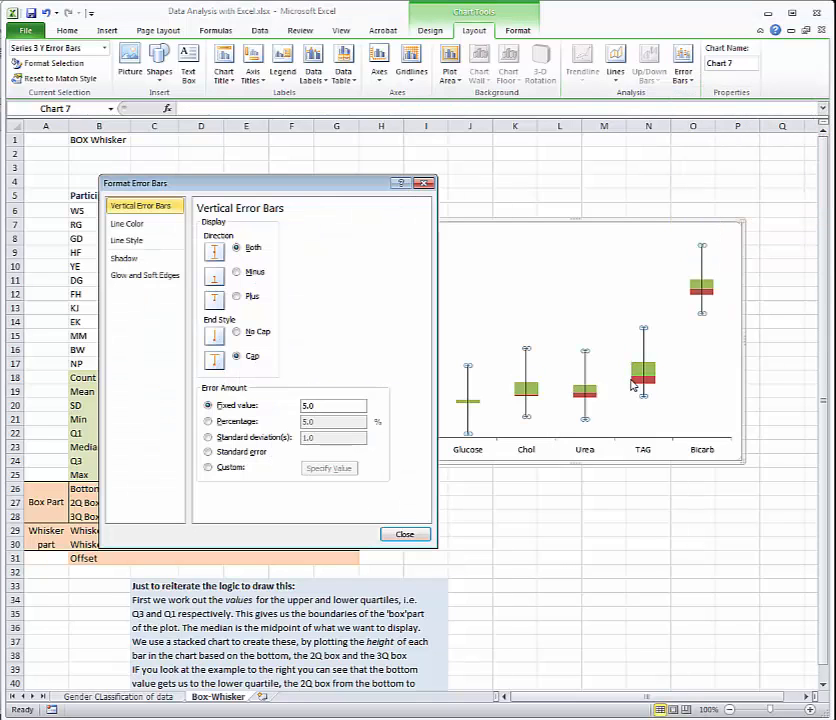
click(231, 468)
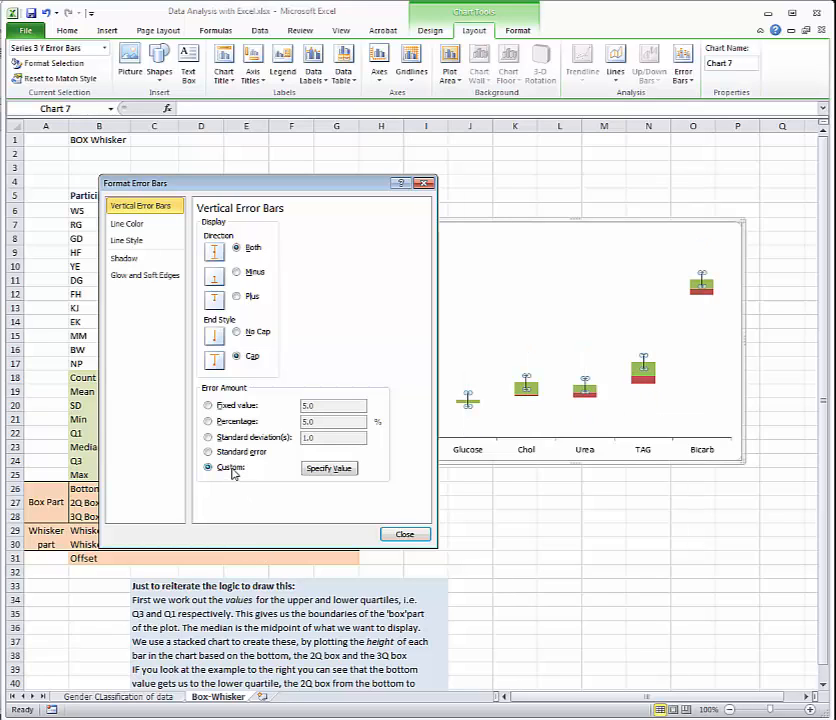
- Make the 3Q Box error bars plus only, taking the positive error values from the Whisker + row for all five measurements
mouse_move(643, 377)
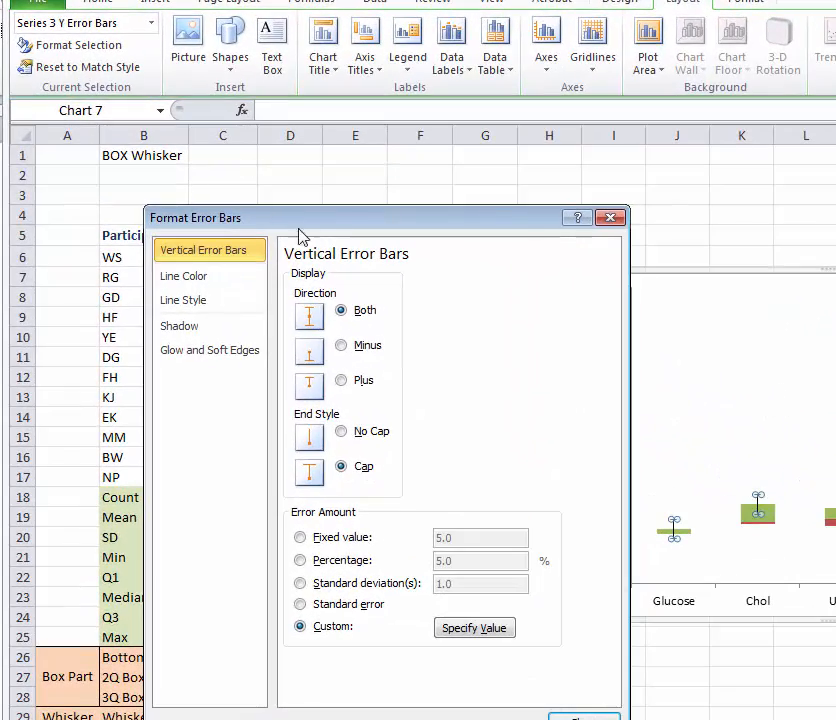
drag(296, 214, 237, 106)
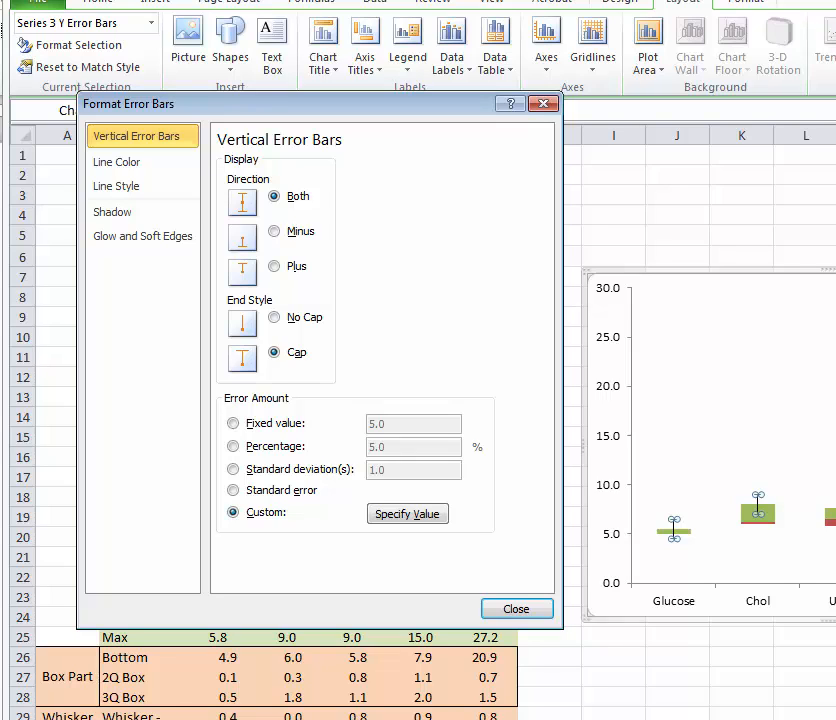
click(274, 267)
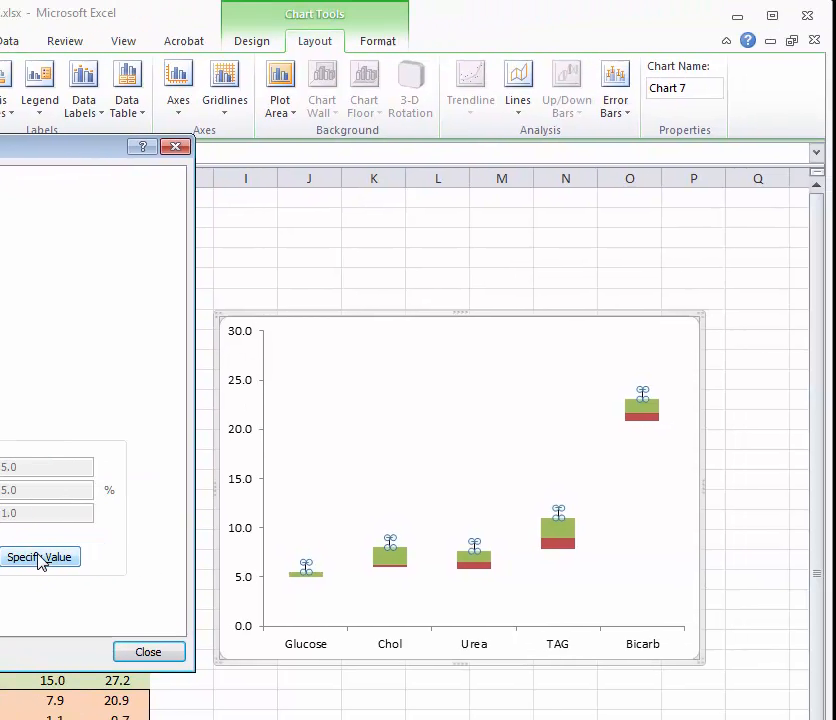
click(407, 514)
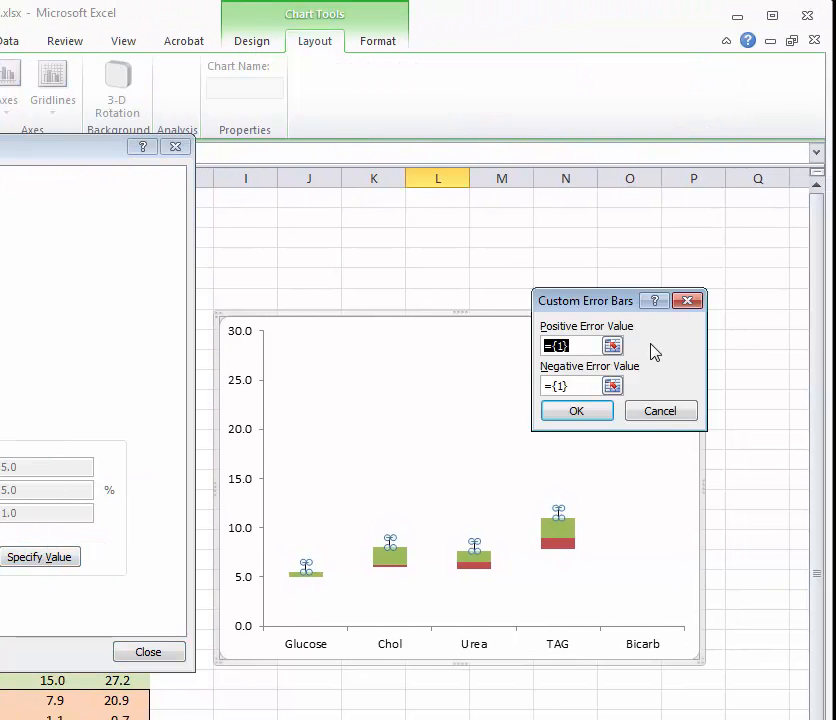
drag(0, 719, 117, 719)
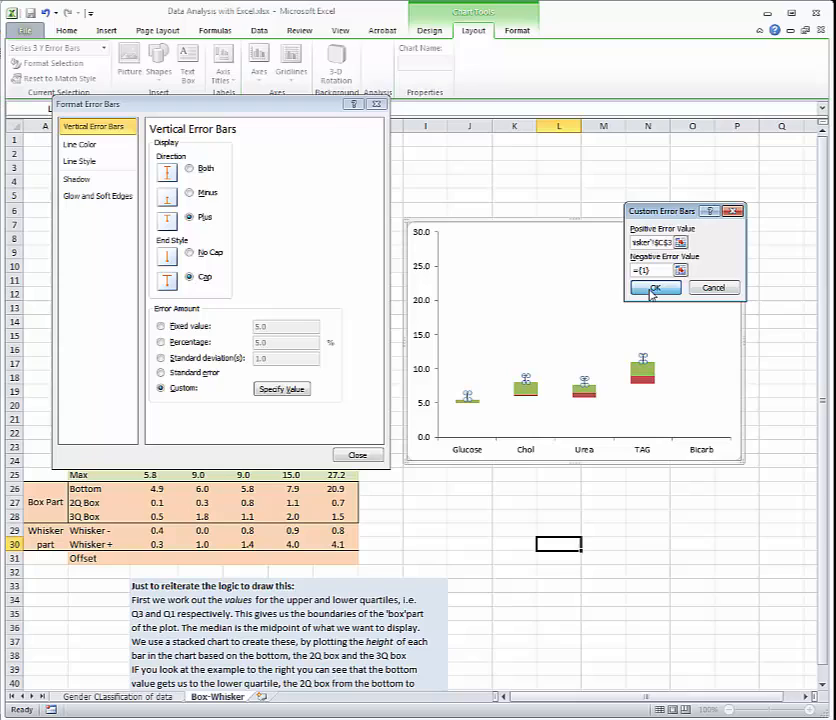
click(570, 412)
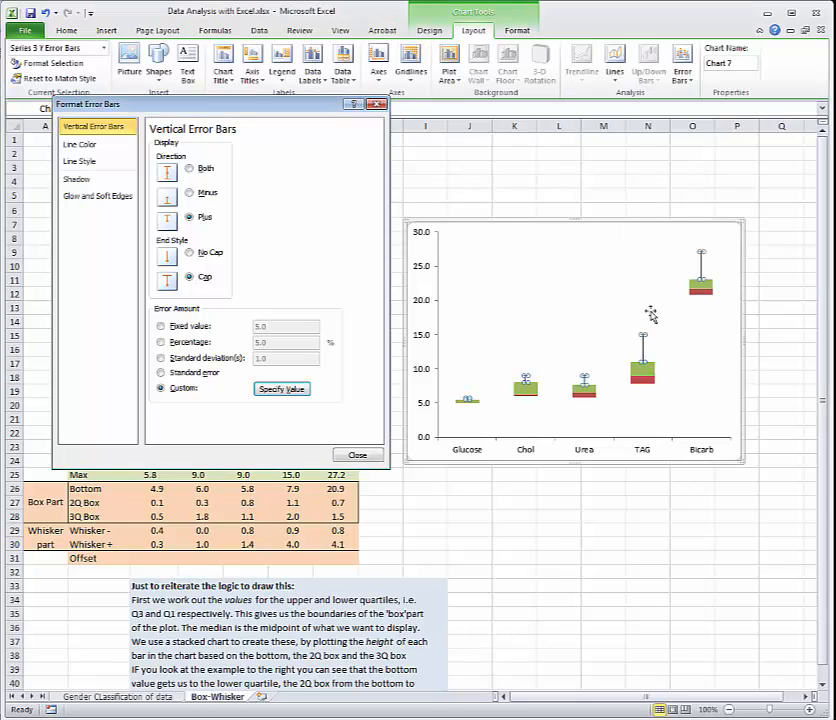
- Add vertical error bars to the chart's unfilled Bottom series, with minus direction and a custom error amount
click(659, 412)
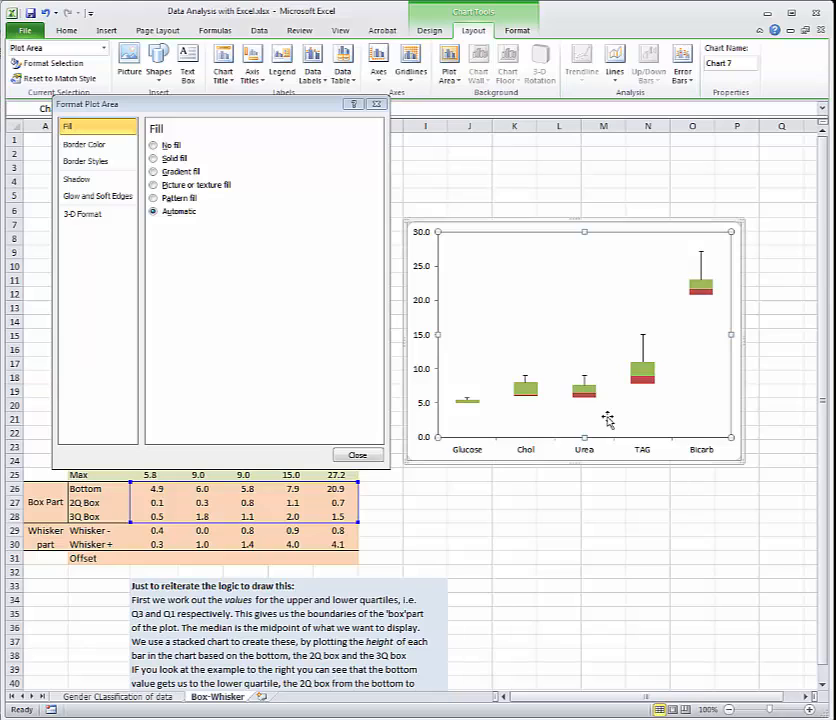
click(644, 400)
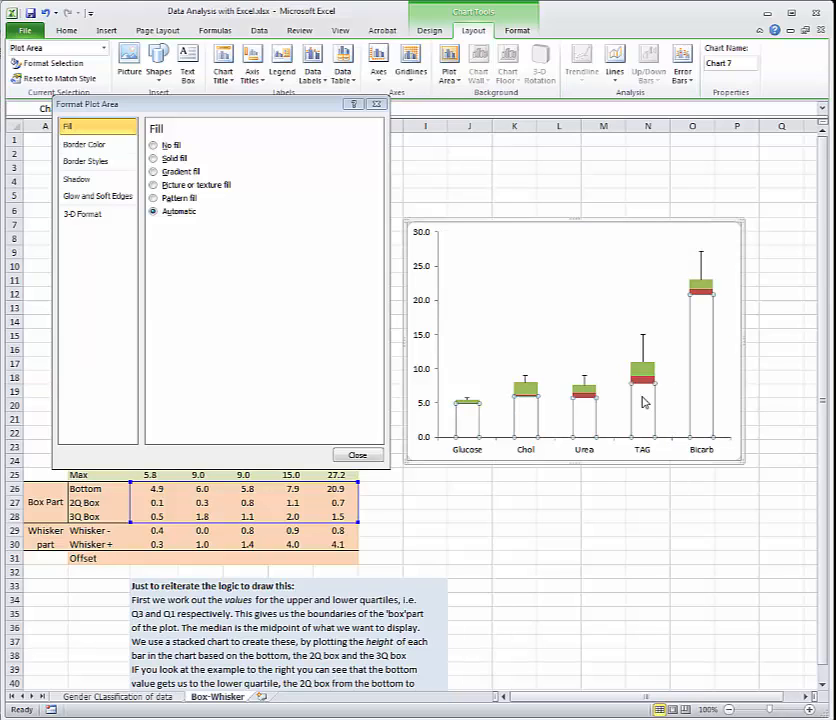
mouse_move(637, 423)
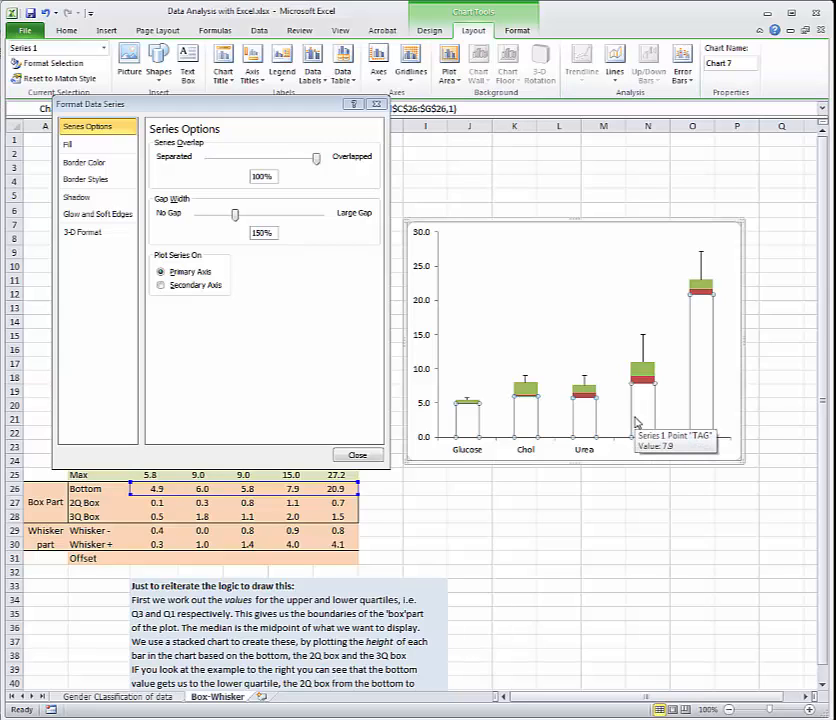
mouse_move(637, 383)
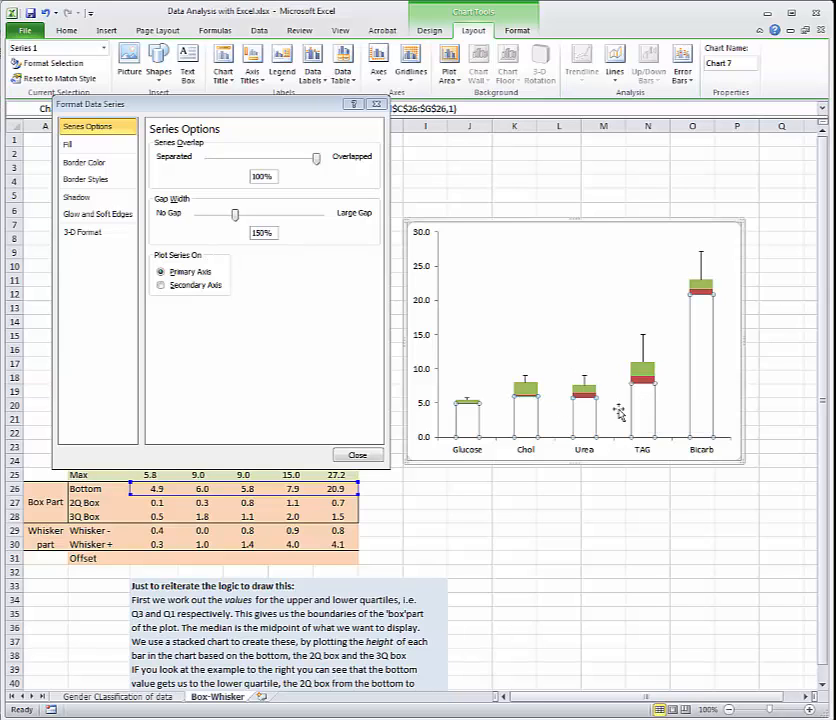
click(357, 455)
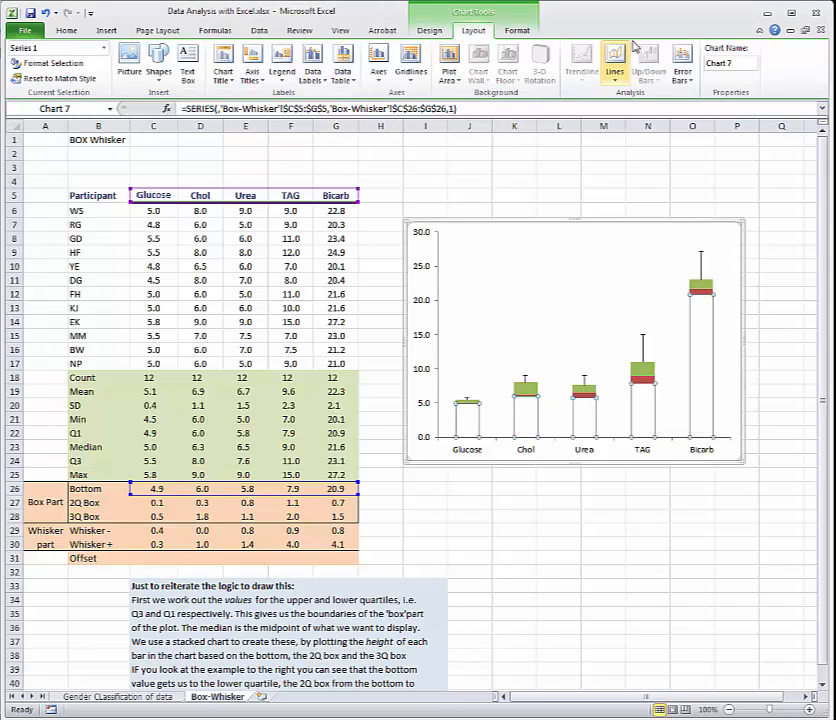
click(686, 64)
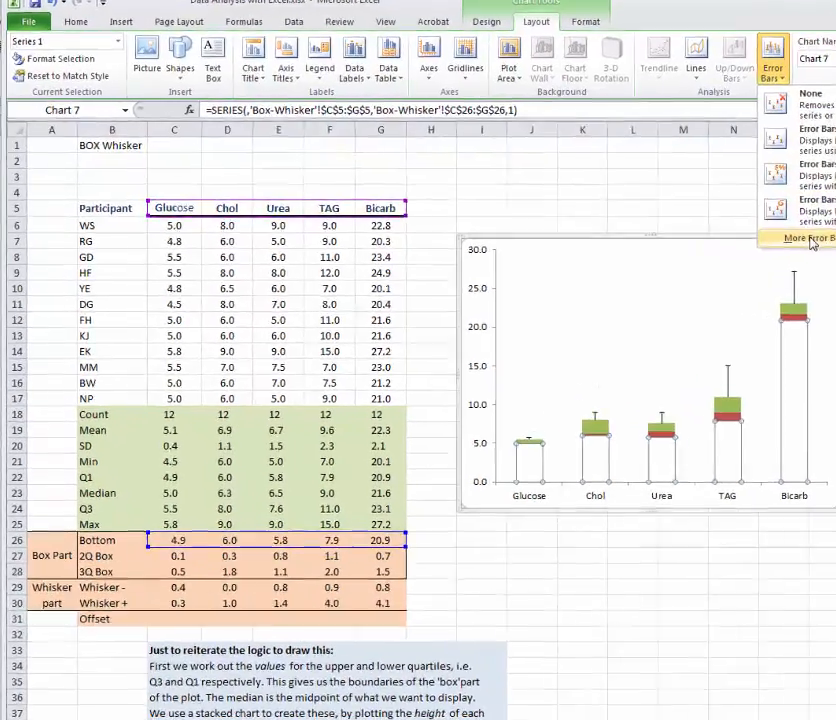
click(738, 221)
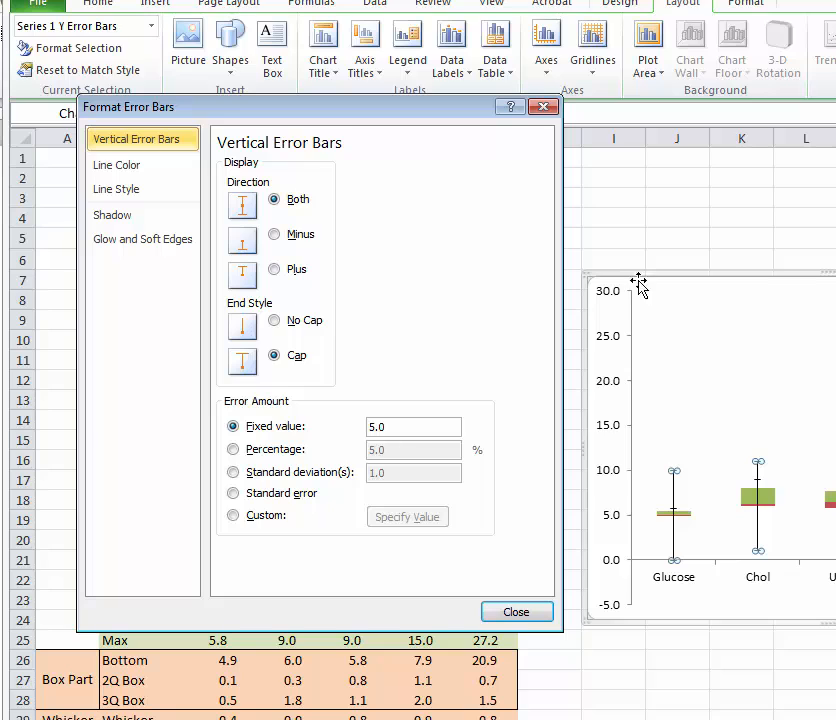
click(290, 236)
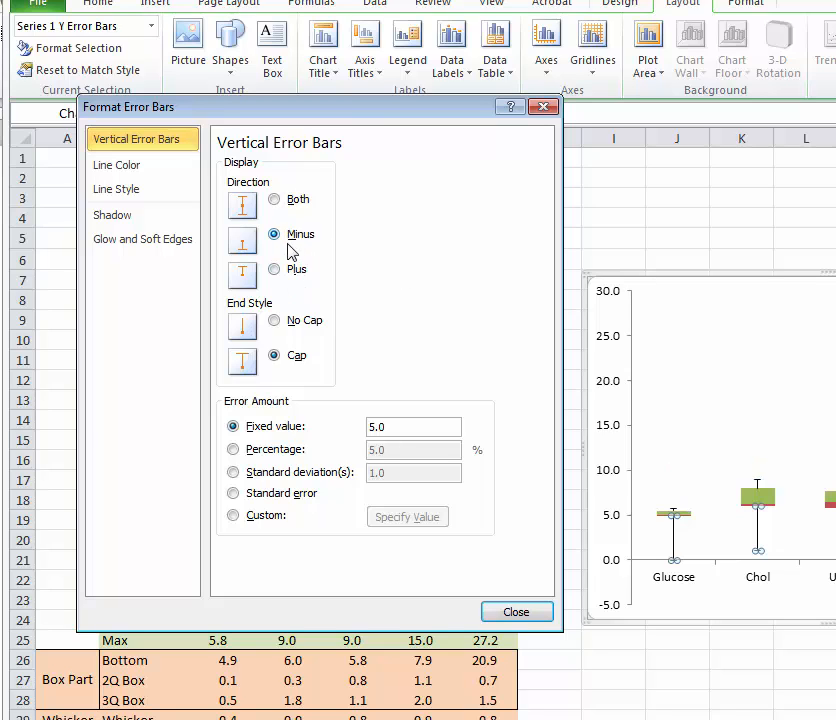
click(280, 518)
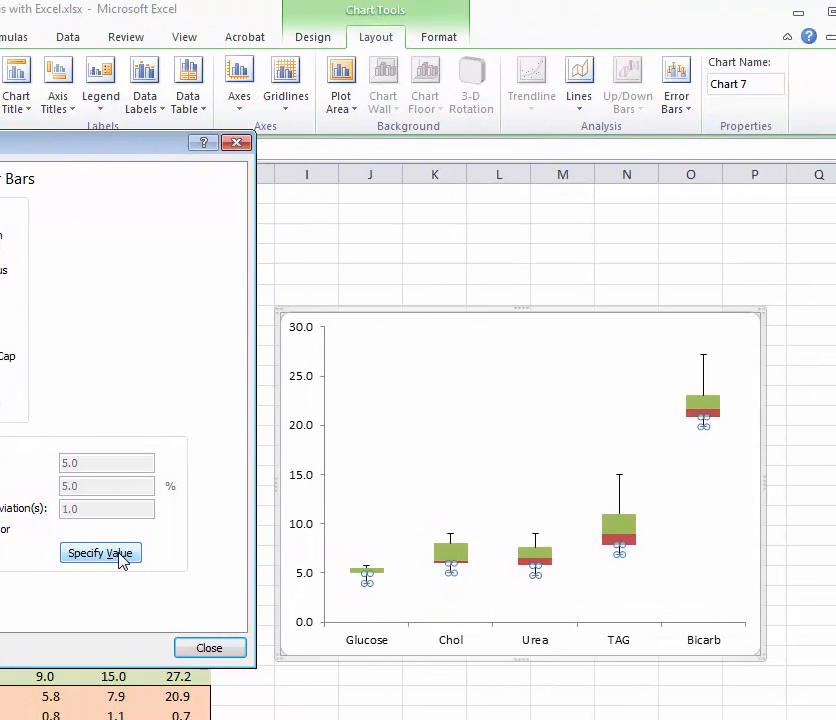
- Take the Bottom series' negative error values from the Whisker - row, C29:G29, and finish formatting the error bars
click(424, 521)
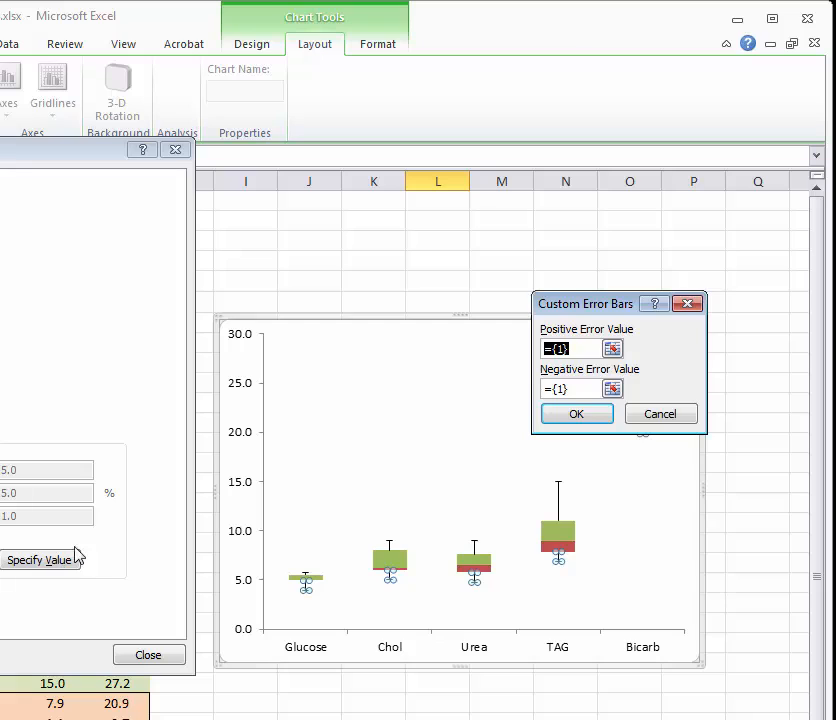
click(612, 389)
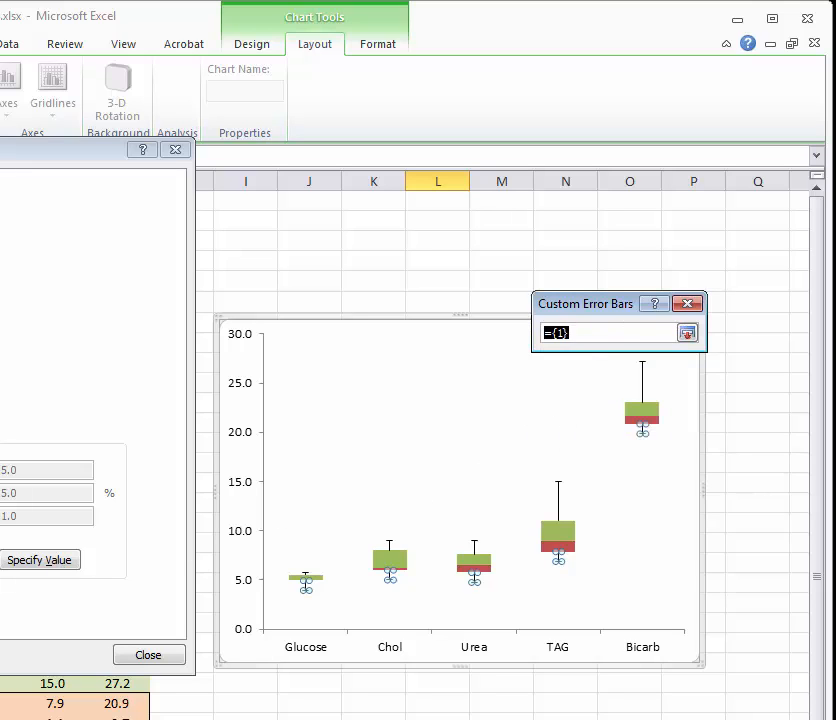
drag(1, 718, 117, 719)
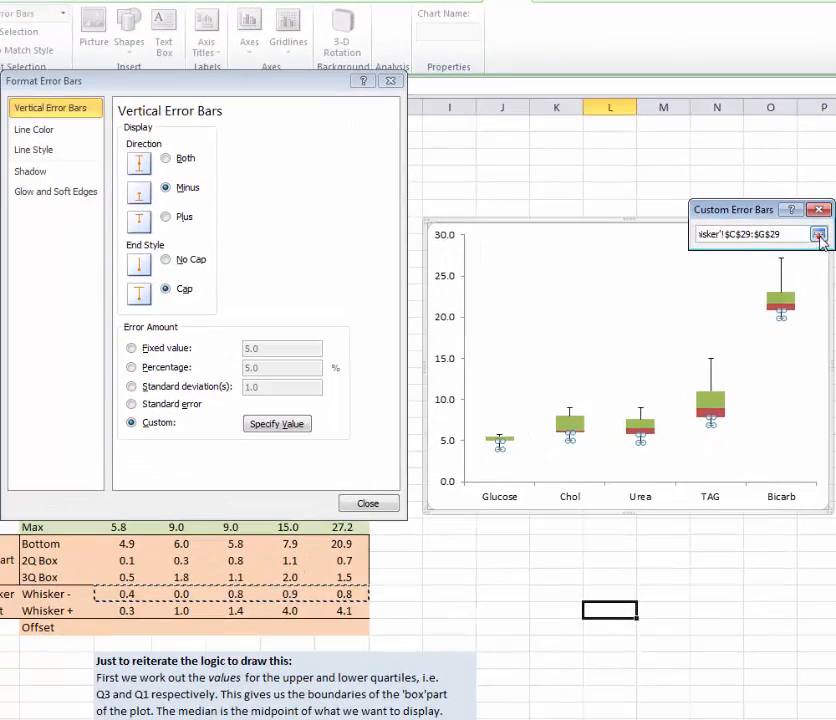
click(818, 234)
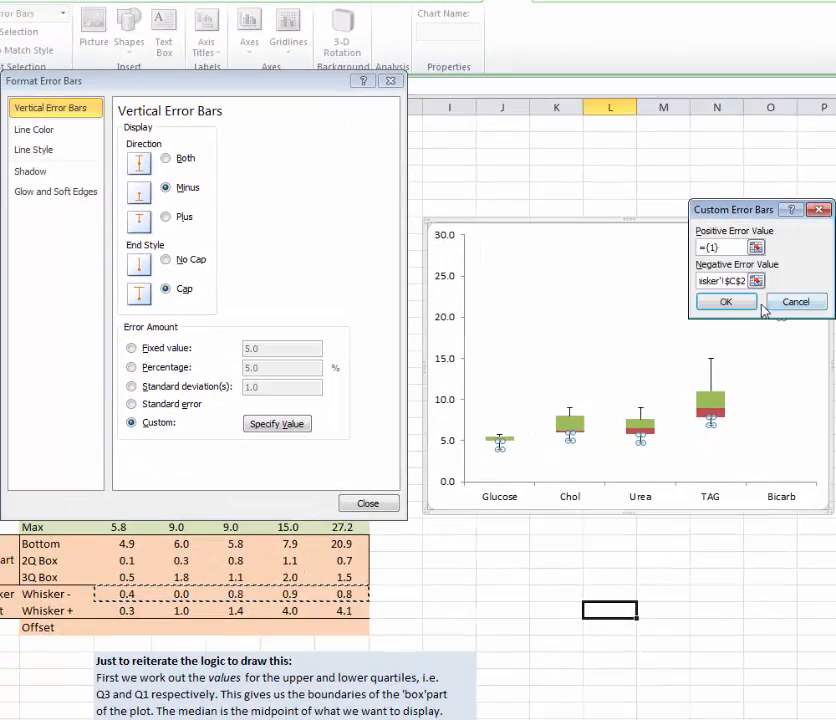
click(685, 301)
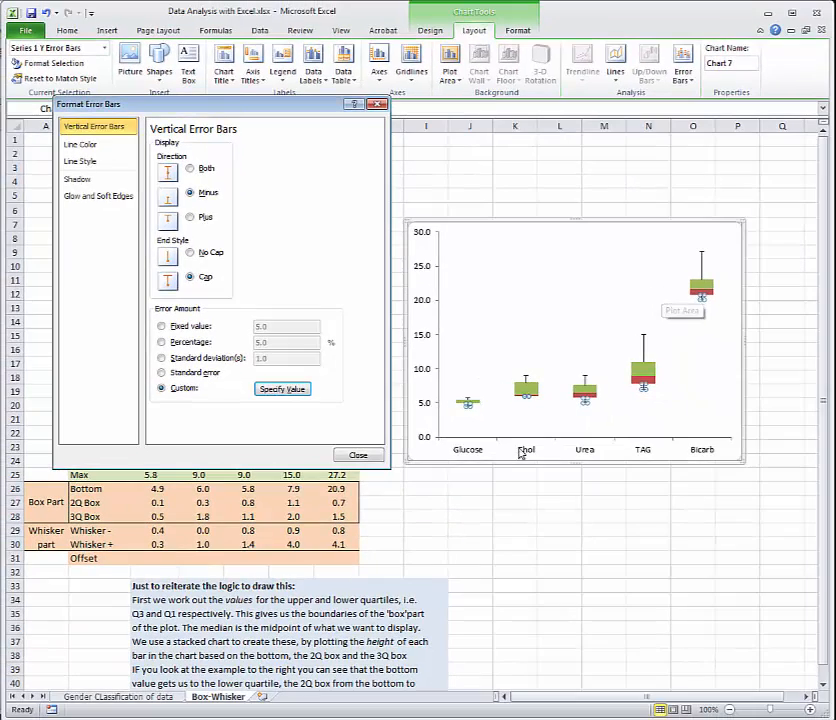
click(361, 472)
click(640, 502)
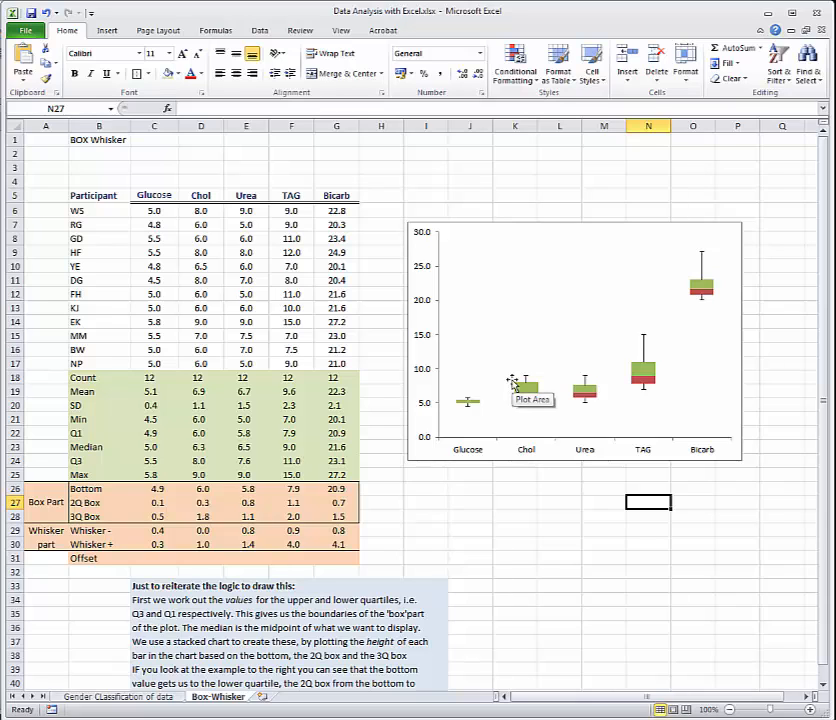
- Add a rotated title to the chart's vertical axis reading "Concentration (mM)"
click(434, 233)
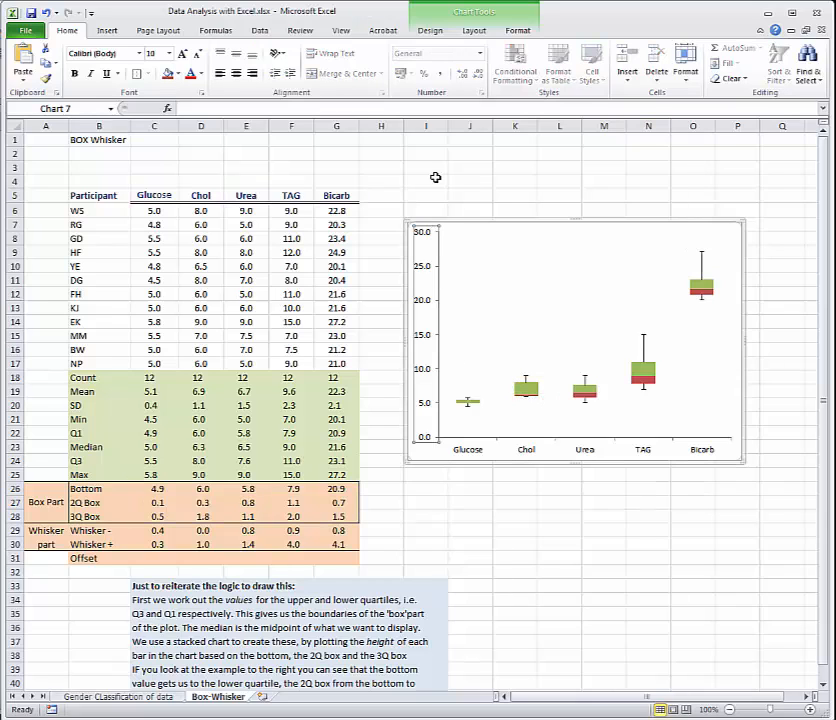
click(430, 30)
click(474, 30)
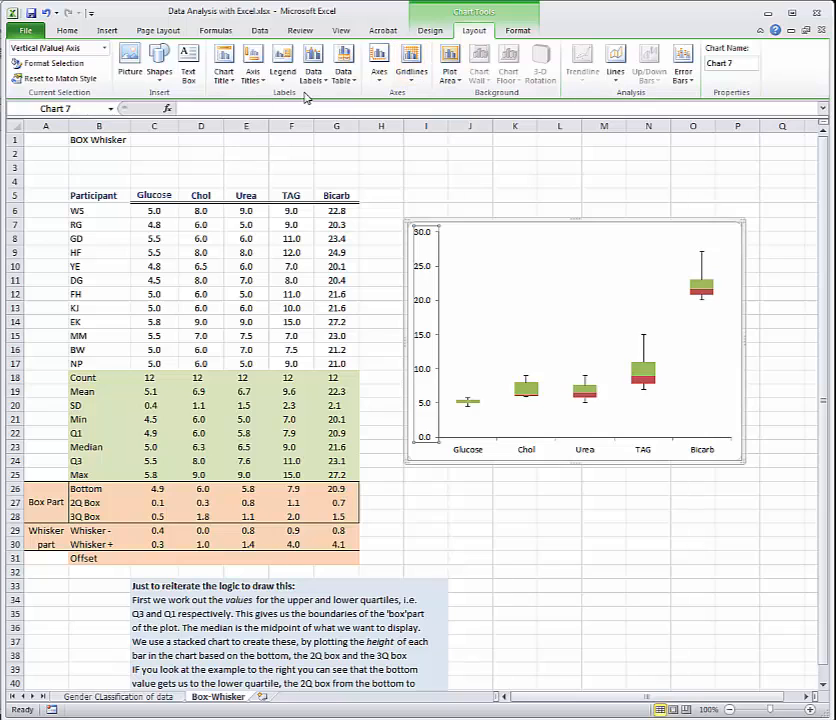
click(252, 74)
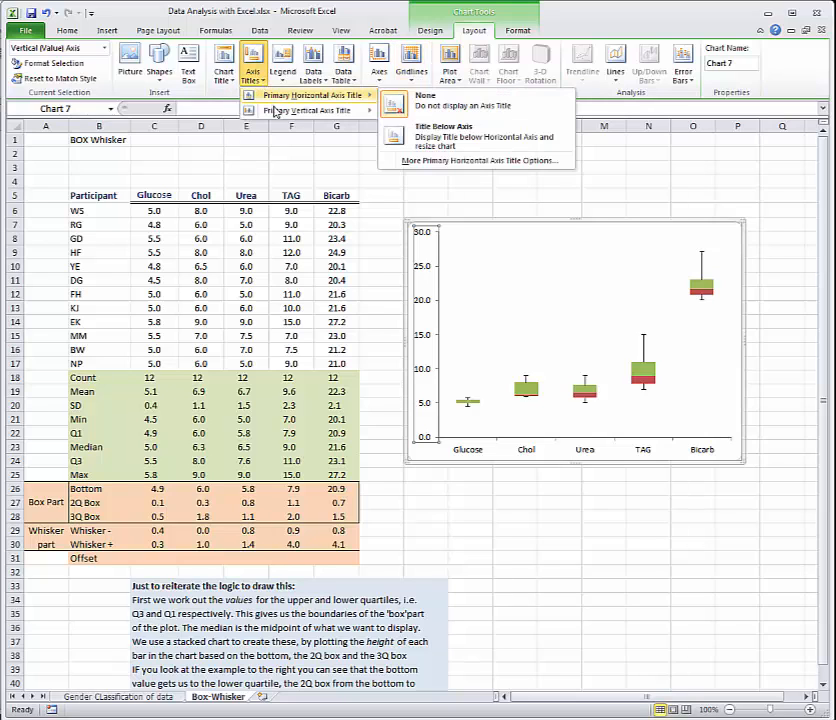
mouse_move(275, 112)
click(420, 149)
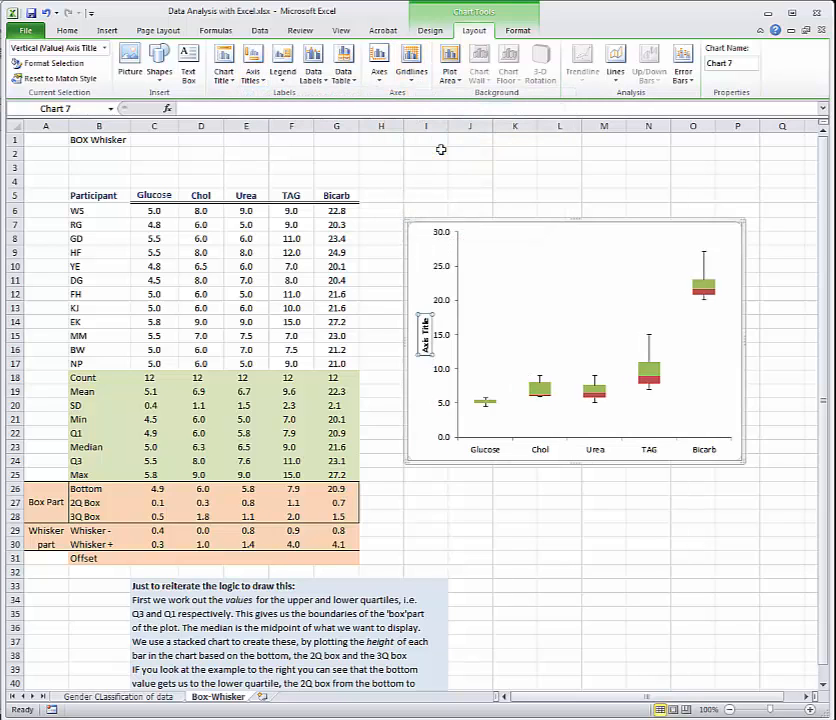
text(Concentration)
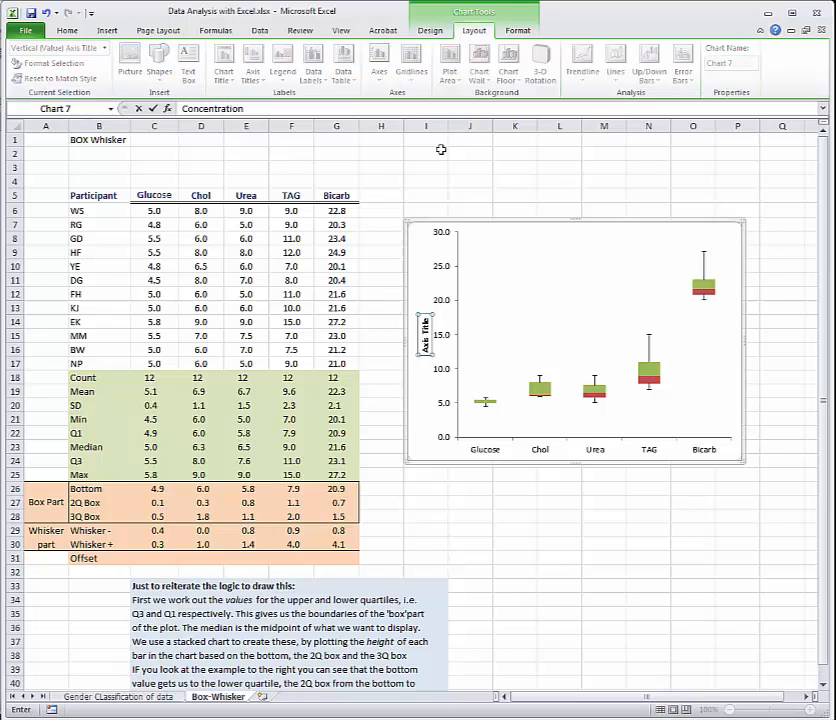
text( (mM))
key(Return)
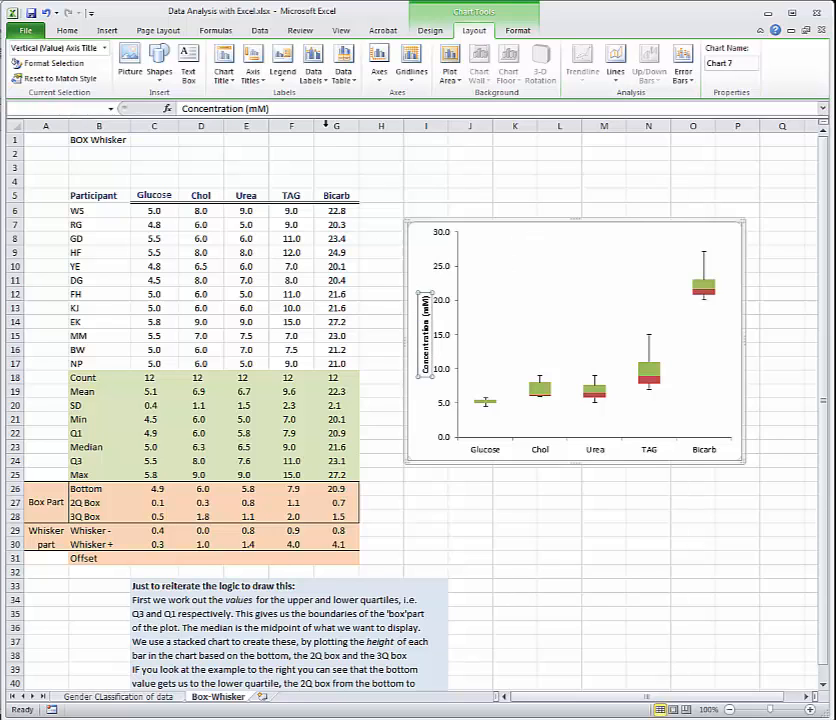
- Increase the vertical axis title's font size to 12
click(68, 31)
click(182, 53)
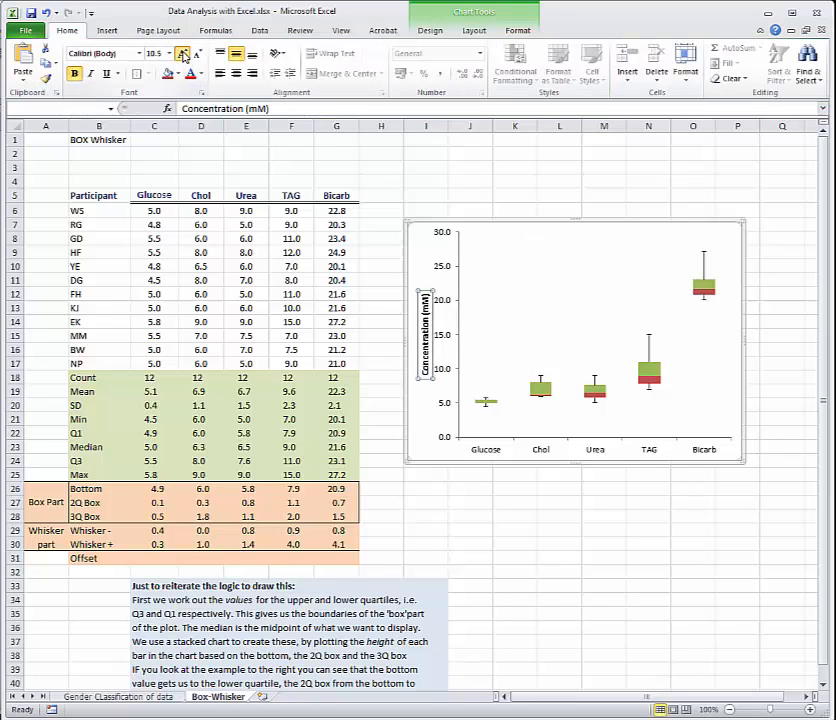
click(182, 53)
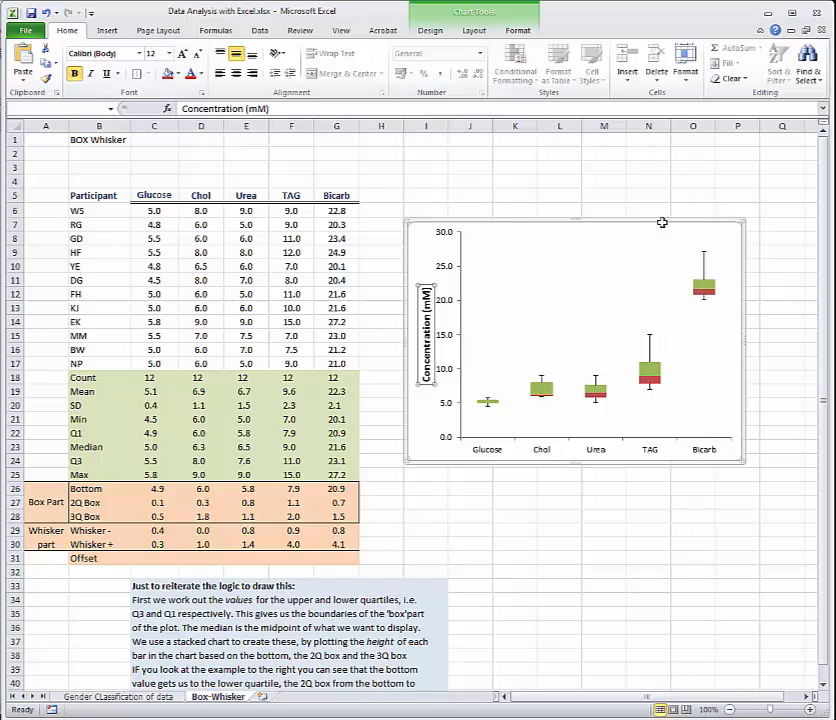
- Reduce the gap width of the green 3Q Box series to 86% and deselect the chart
click(550, 390)
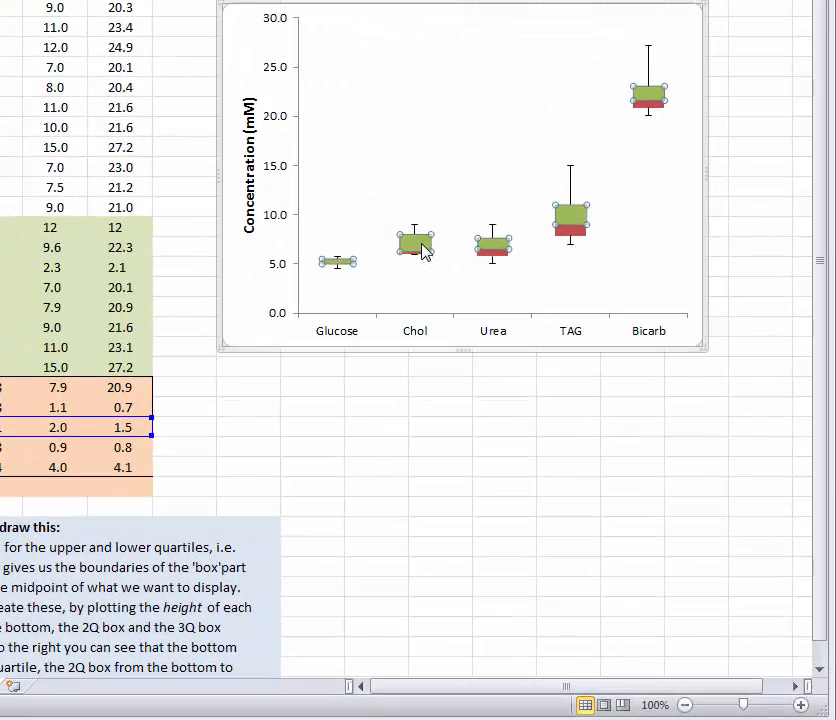
right_click(425, 250)
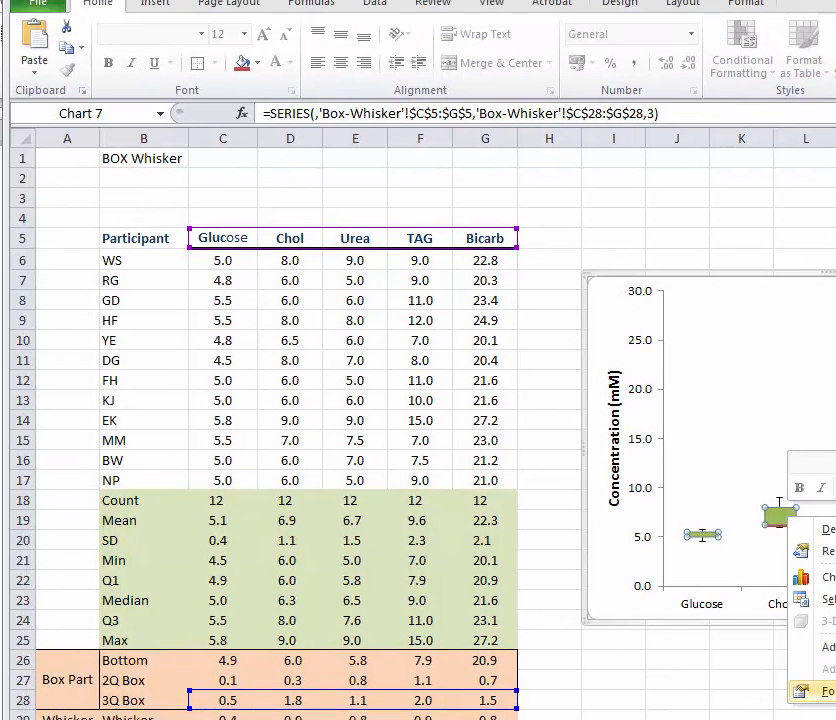
click(822, 690)
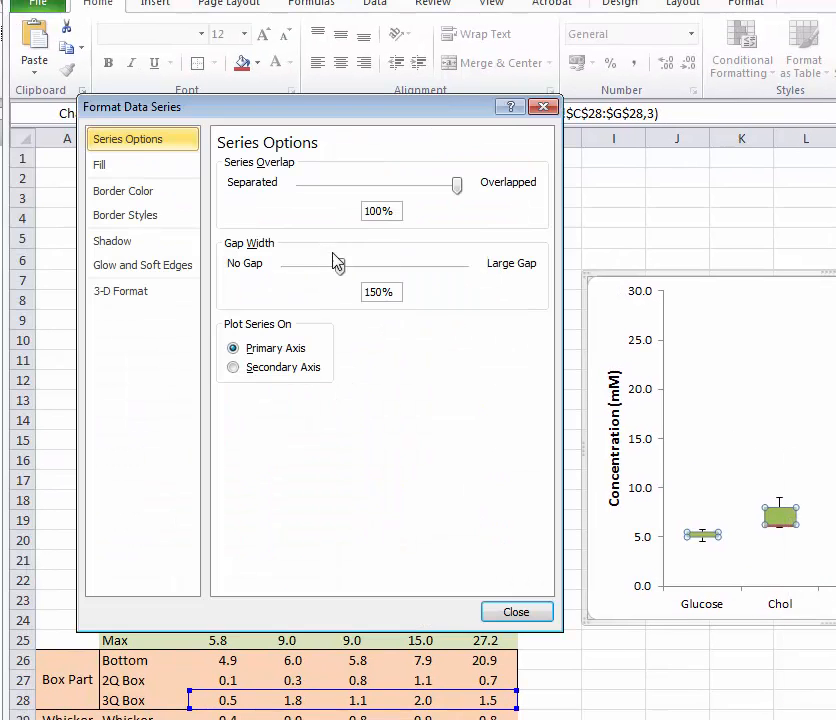
drag(342, 264, 318, 267)
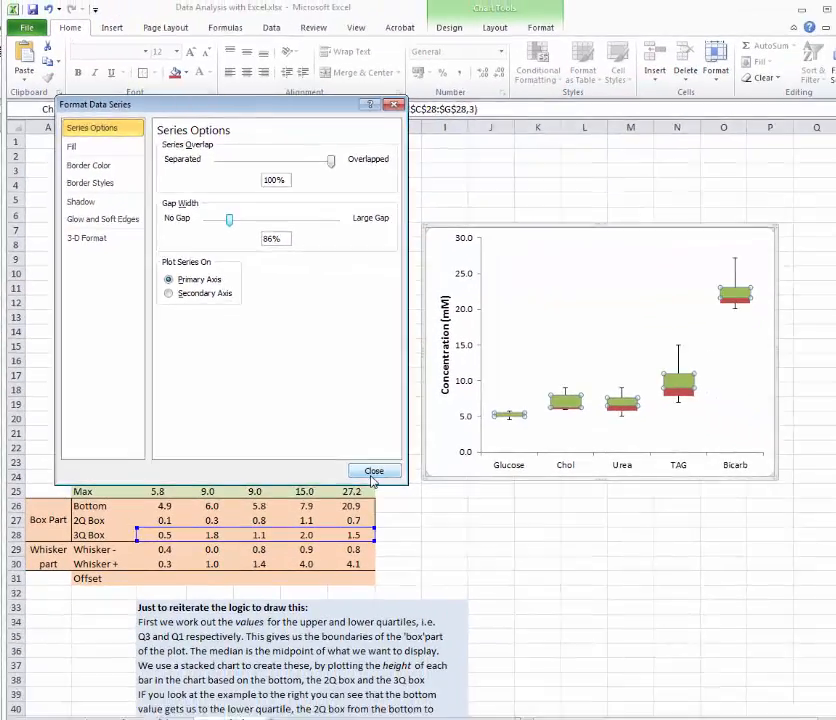
click(516, 611)
click(742, 700)
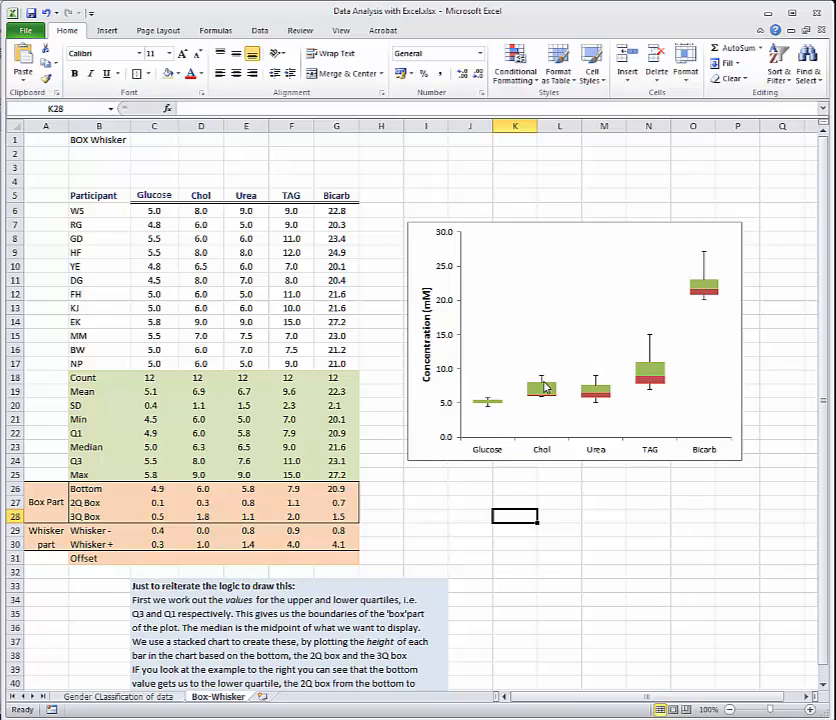
- Paste the copied box-plot explanation picture onto the Box-Whisker sheet and place it just below the chart, around columns K to M
mouse_move(546, 400)
scroll(474, 520, down, 2)
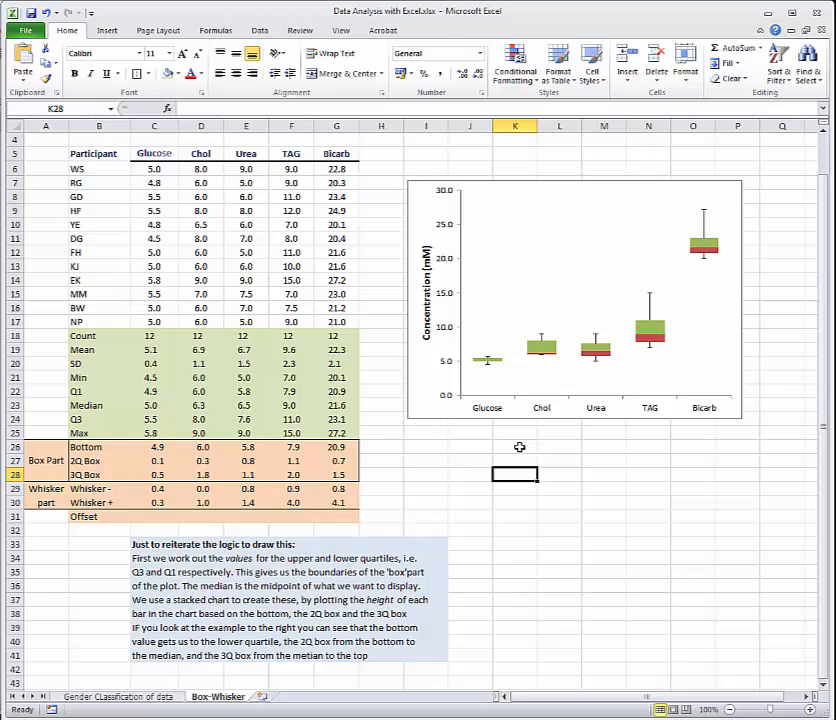
key(ctrl+v)
drag(580, 515, 608, 230)
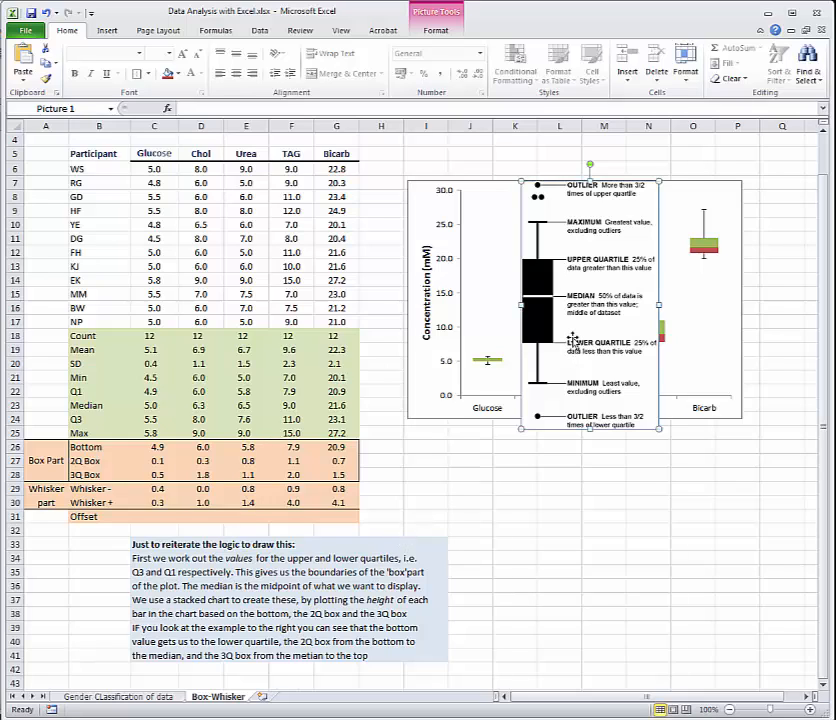
drag(572, 341, 545, 598)
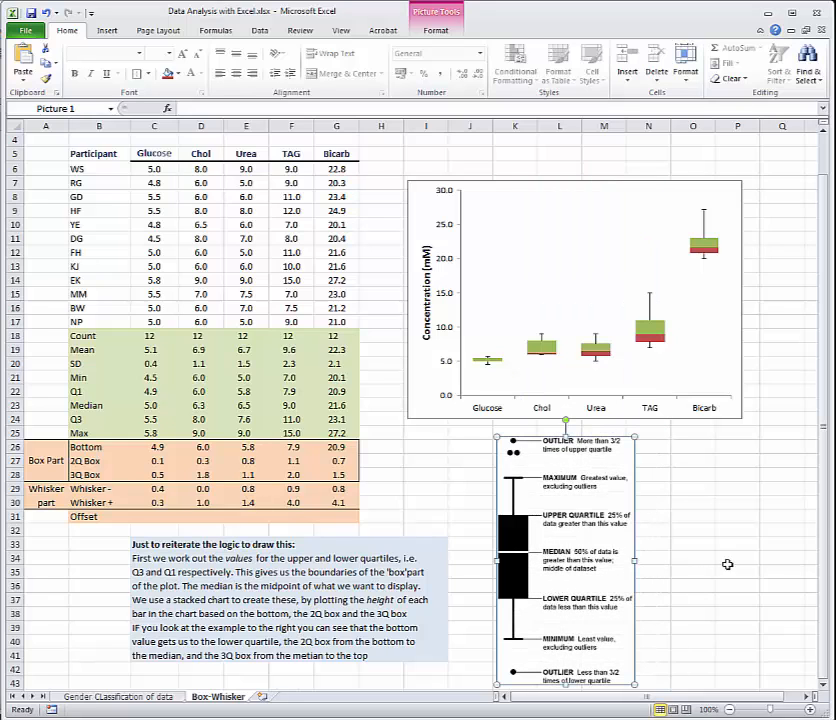